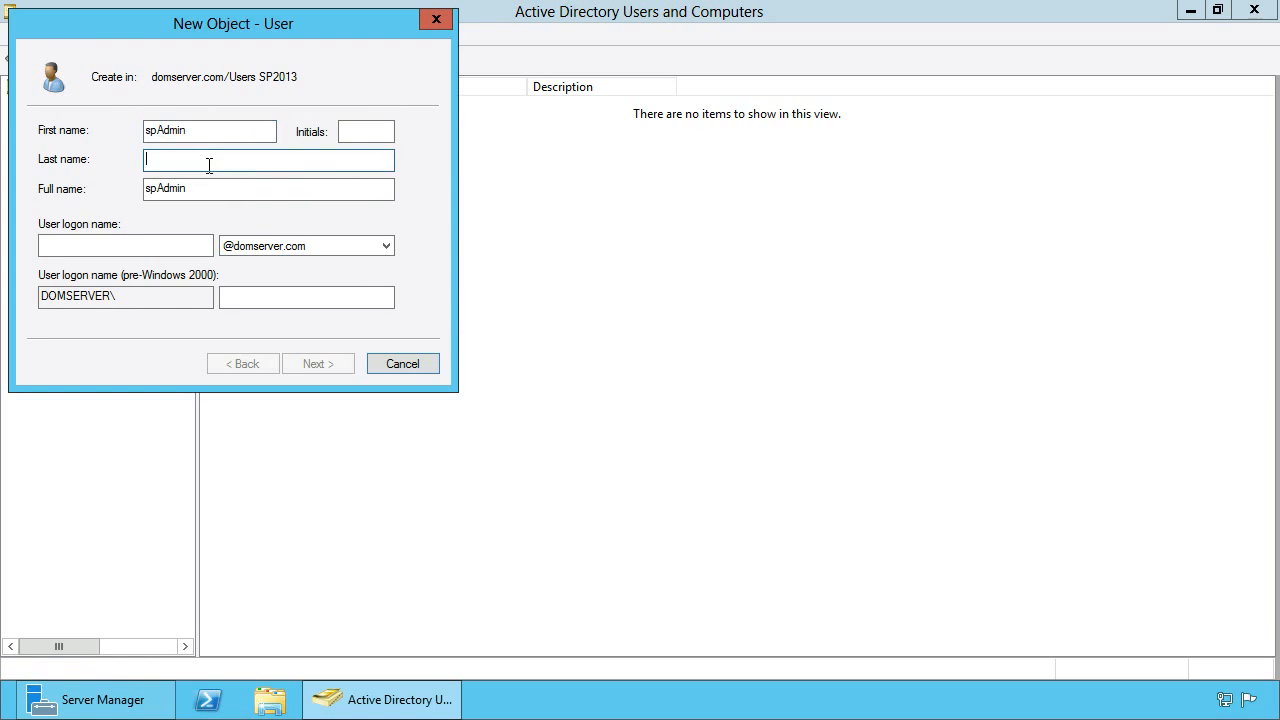
Fill in spAdmin as the last name, full name and user logon name
{"action": "left_click_drag", "start_coordinate": [263, 191], "coordinate": [87, 217]}
{"action": "type", "text": "spAdmin"}
{"action": "left_click", "coordinate": [148, 248]}
{"action": "type", "text": "spAdmin"}
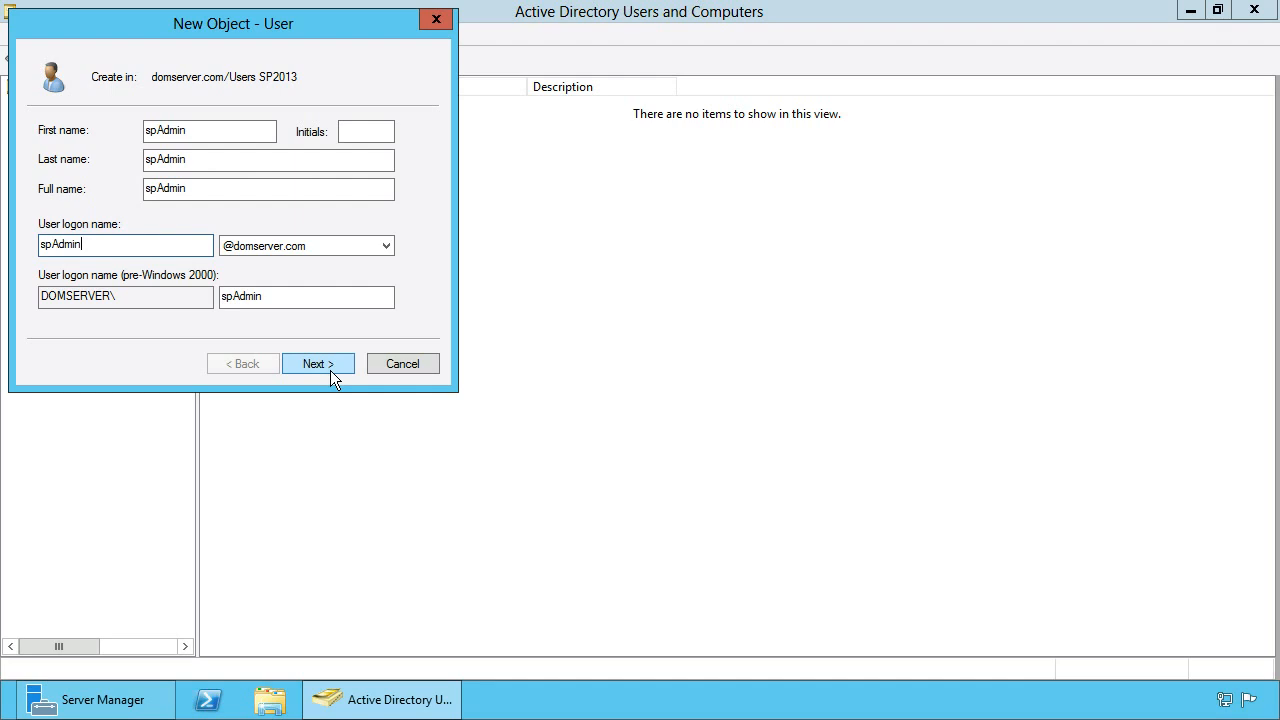
{"action": "left_click", "coordinate": [333, 372]}
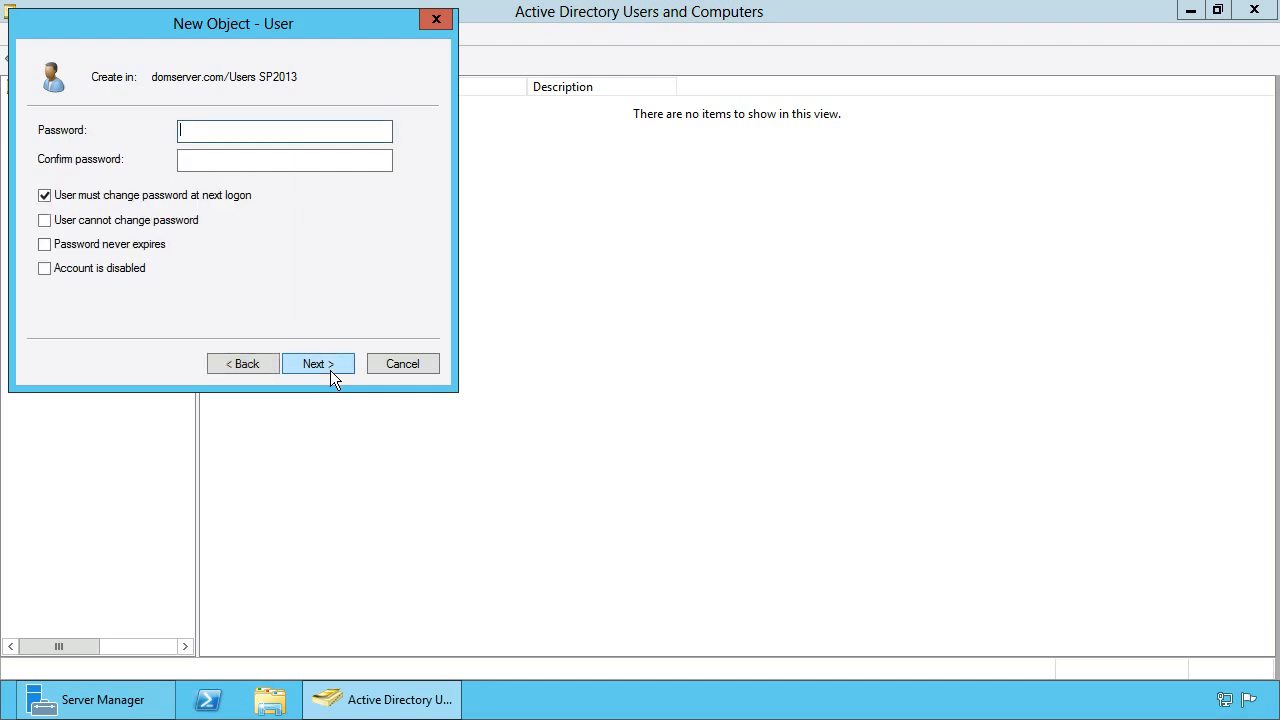
Set and confirm a password; clear must-change and enable cannot-change and never-expires, then finish
{"action": "type", "text": "••••••••"}
{"action": "key", "text": "Tab"}
{"action": "type", "text": "••••••••"}
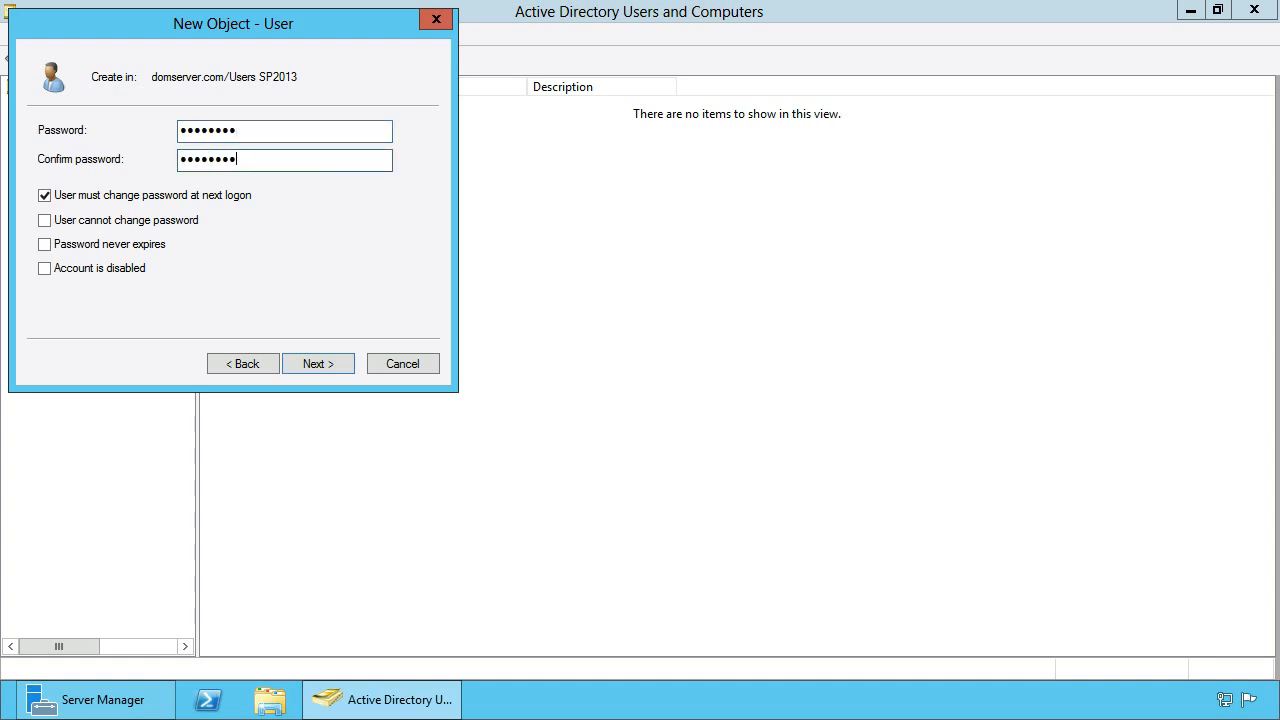
{"action": "left_click", "coordinate": [107, 198]}
{"action": "left_click", "coordinate": [100, 222]}
{"action": "left_click", "coordinate": [98, 248]}
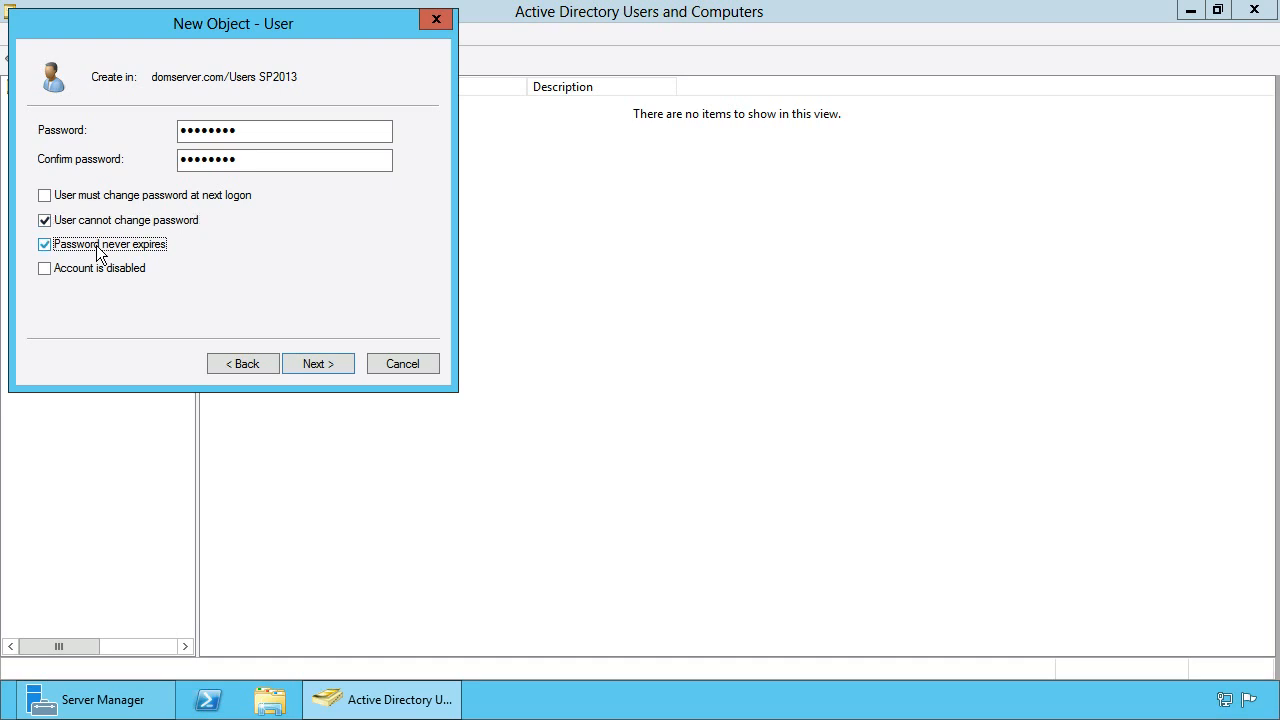
{"action": "left_click", "coordinate": [340, 363]}
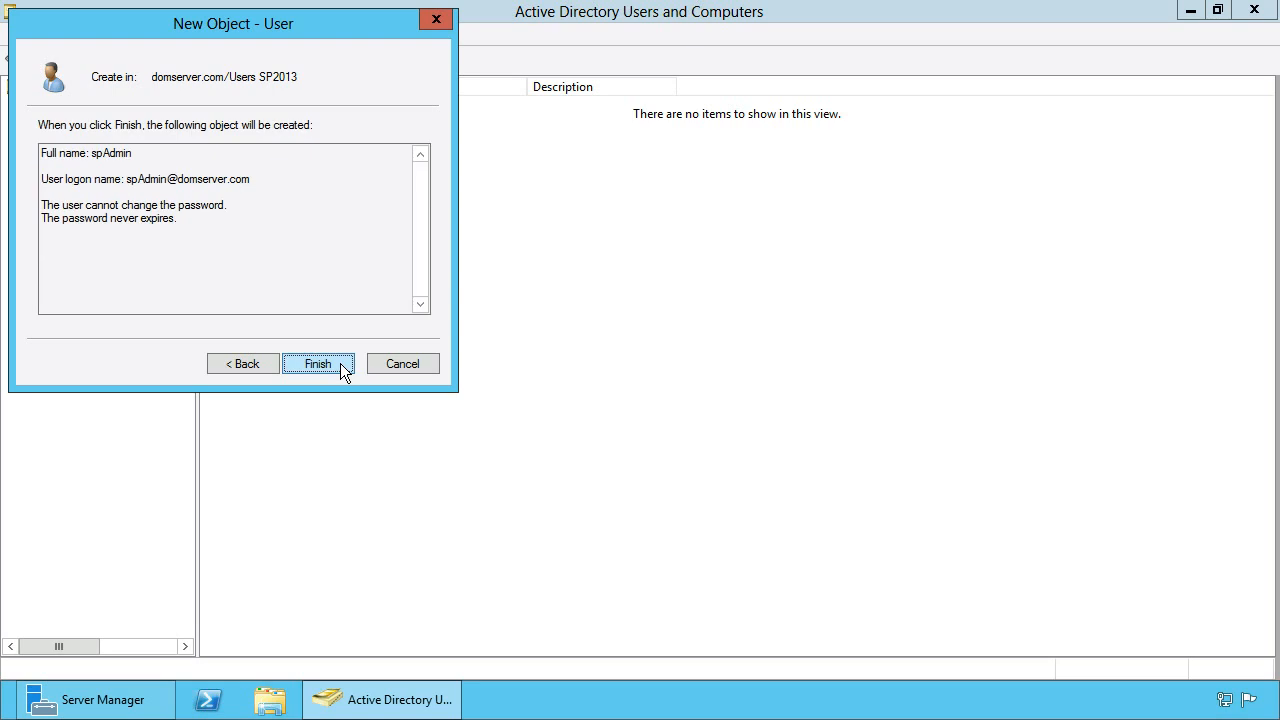
{"action": "left_click", "coordinate": [318, 363]}
Start a new user in Users SP2013 named sqlSvcAcc for first, last, full and logon names
{"action": "right_click", "coordinate": [281, 203]}
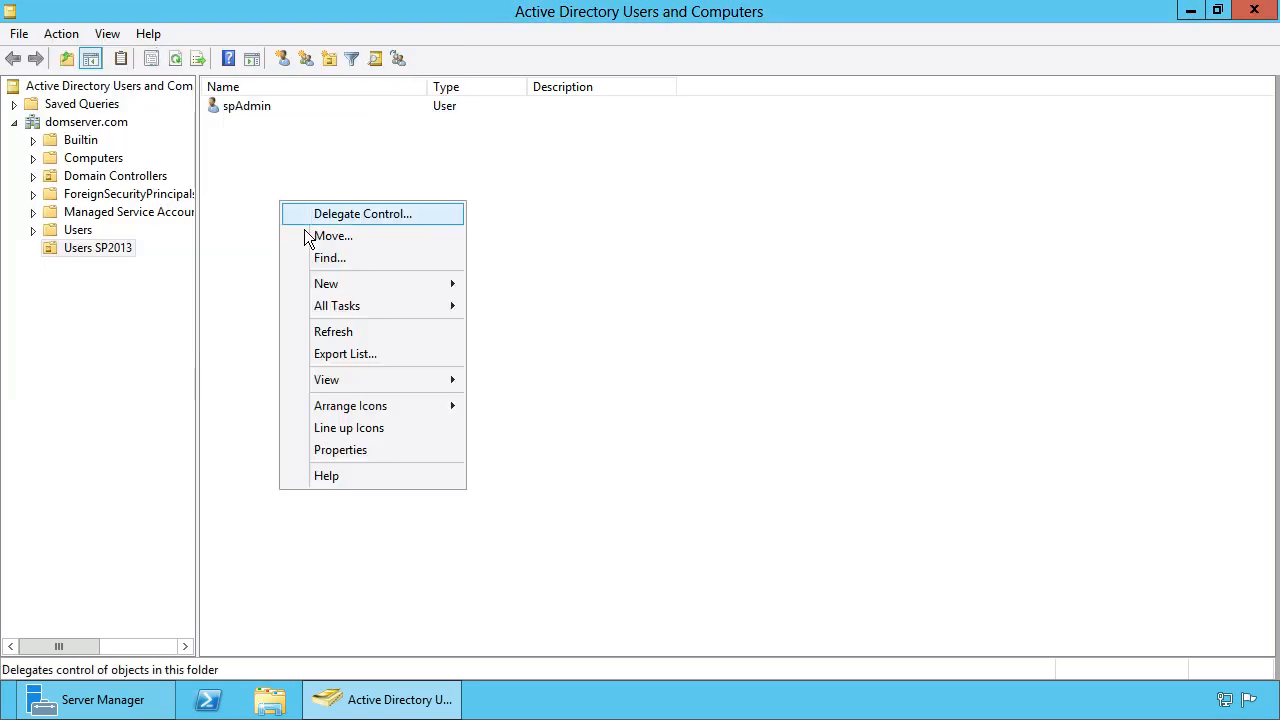
{"action": "mouse_move", "coordinate": [340, 286]}
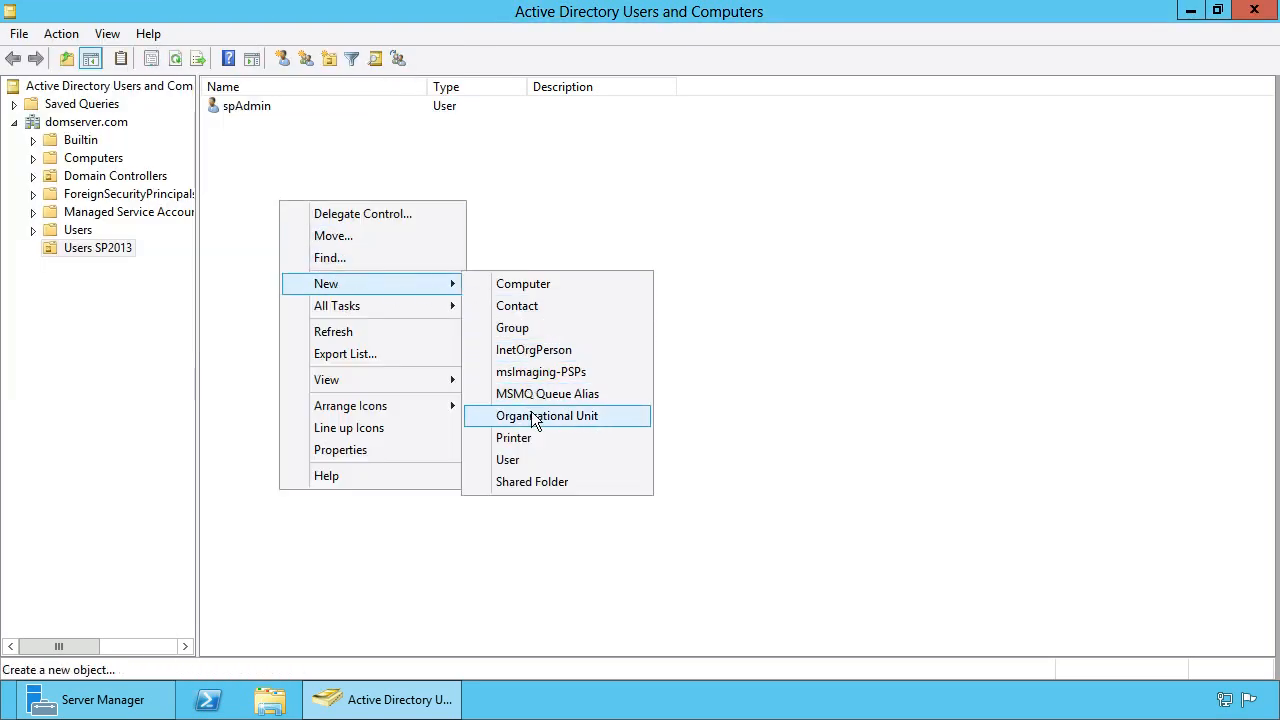
{"action": "left_click", "coordinate": [537, 462]}
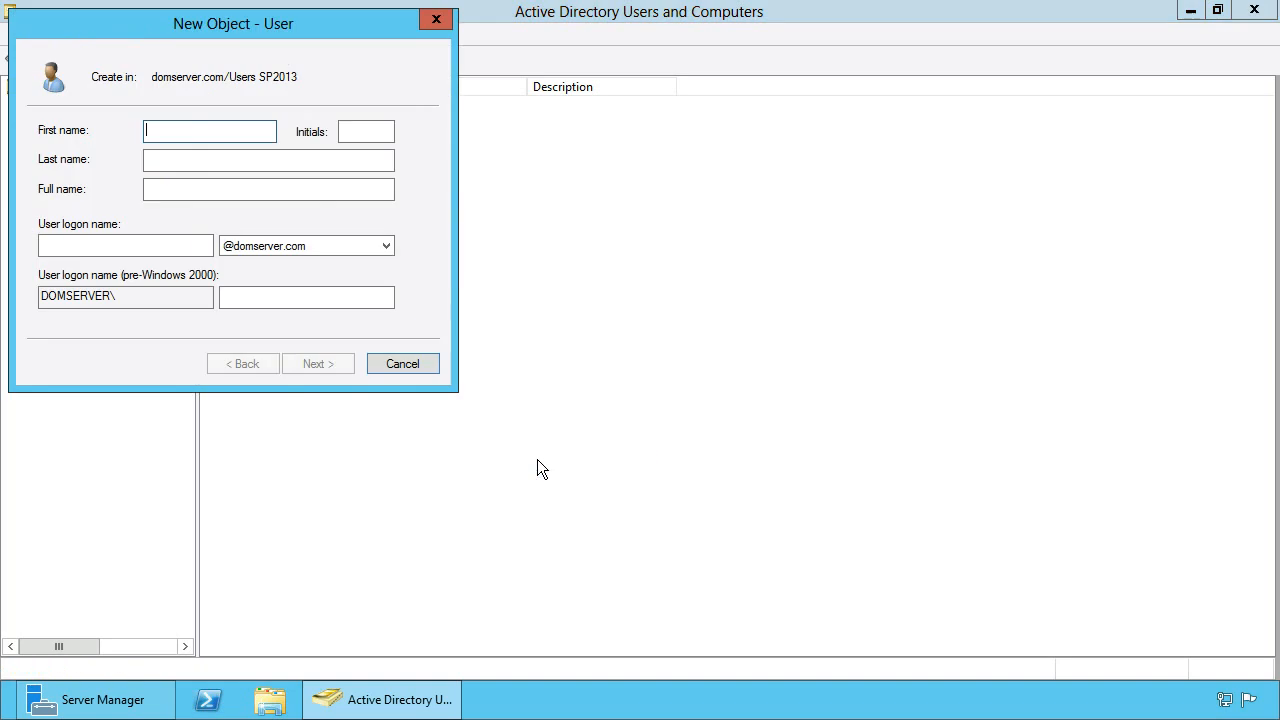
{"action": "type", "text": "sqlSvcAcc"}
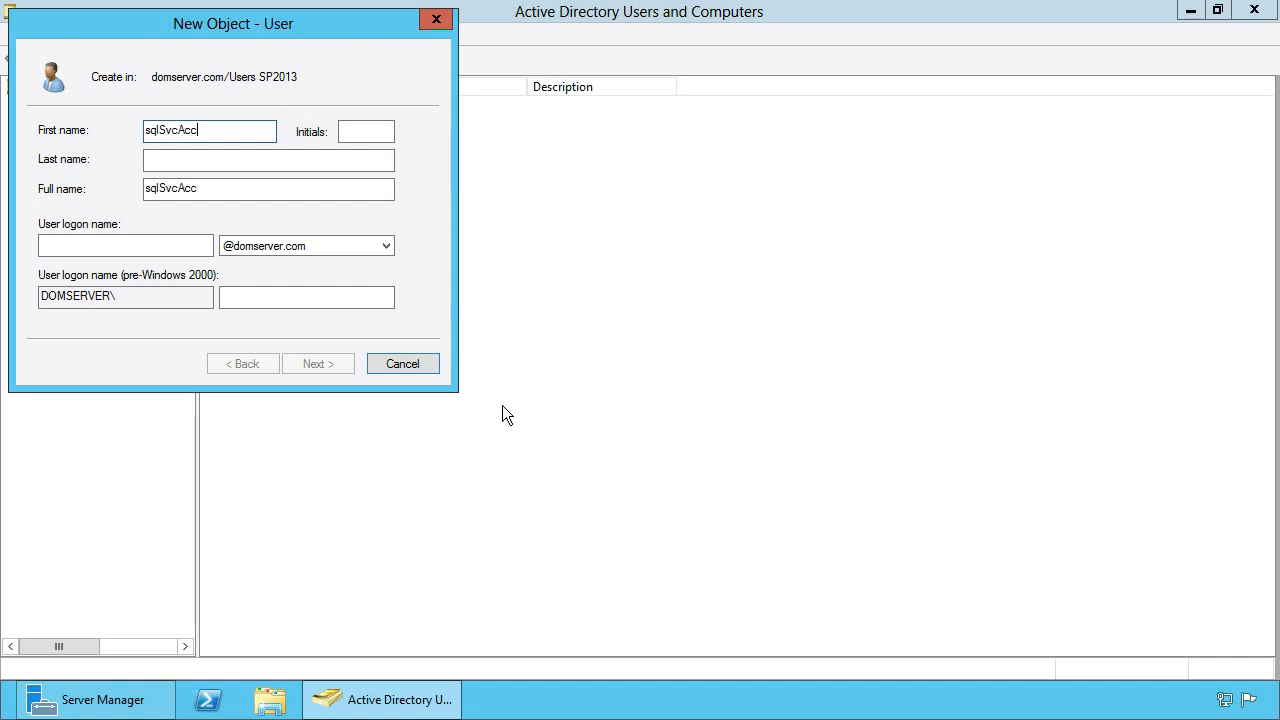
{"action": "left_click_drag", "start_coordinate": [220, 130], "coordinate": [117, 130]}
{"action": "key", "text": "ctrl+c"}
{"action": "left_click", "coordinate": [168, 158]}
{"action": "key", "text": "ctrl+v"}
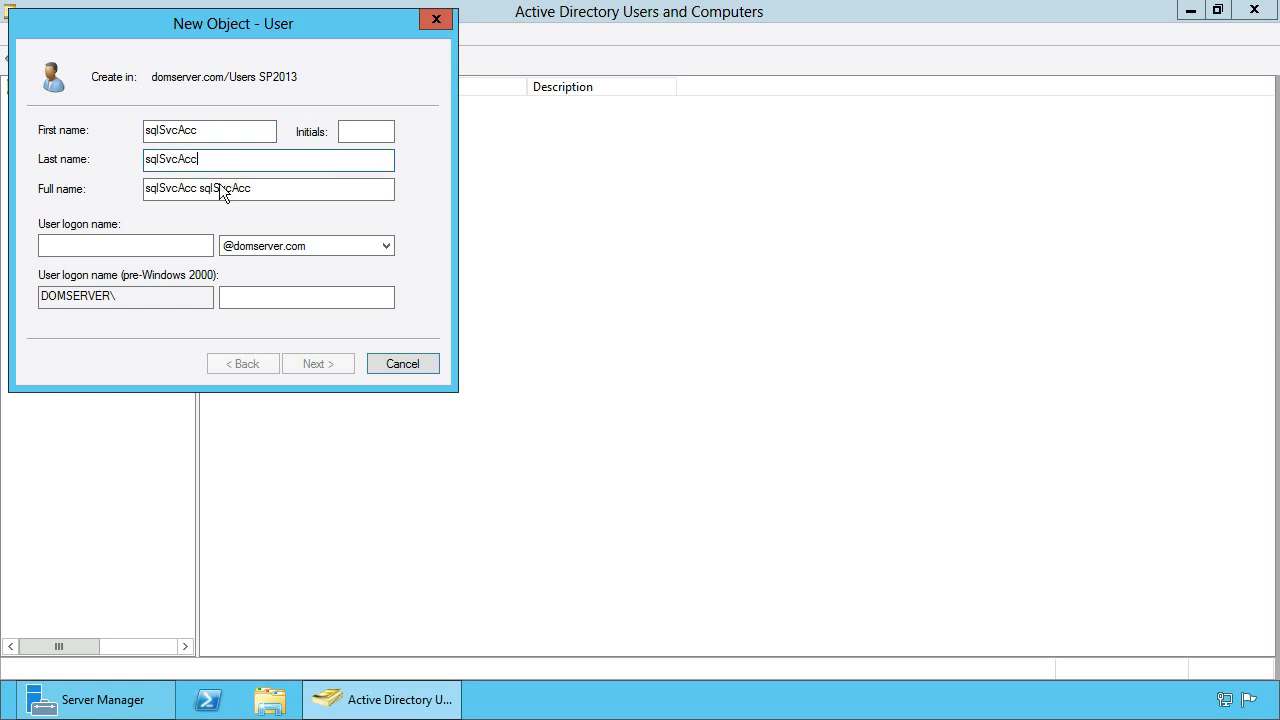
{"action": "left_click_drag", "start_coordinate": [267, 193], "coordinate": [122, 188]}
{"action": "key", "text": "ctrl+v"}
{"action": "left_click", "coordinate": [137, 251]}
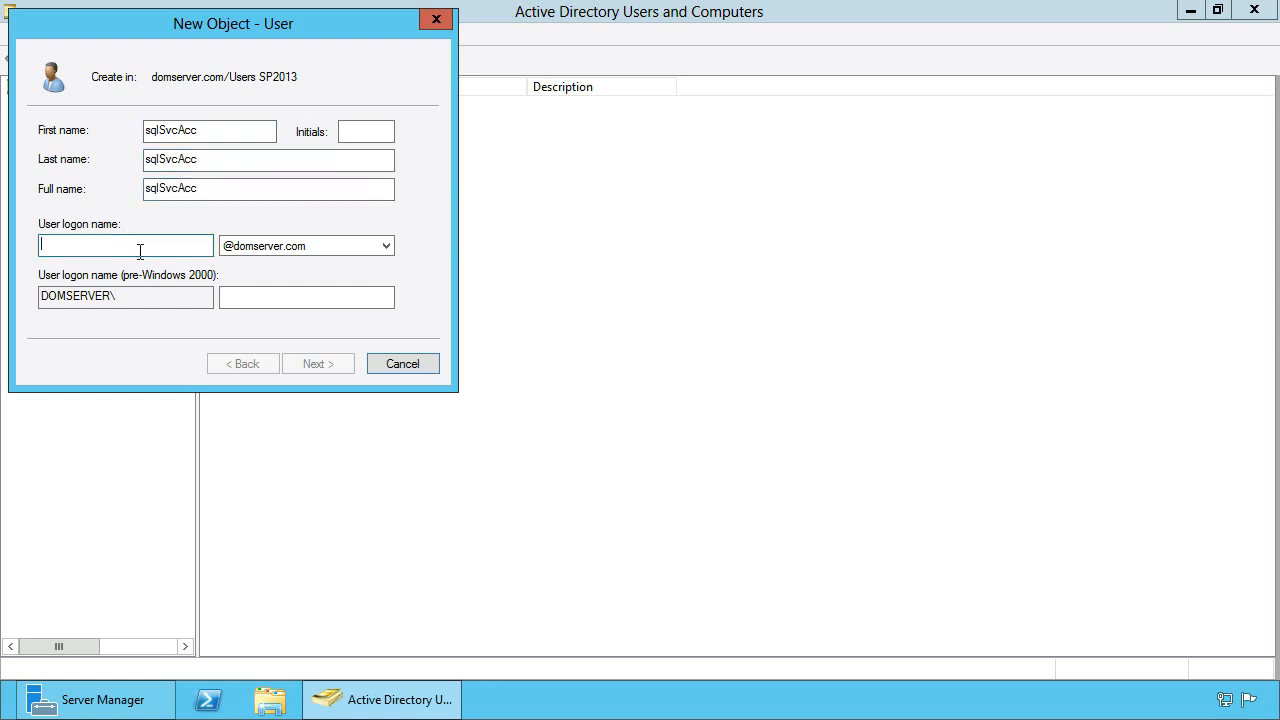
{"action": "key", "text": "ctrl+v"}
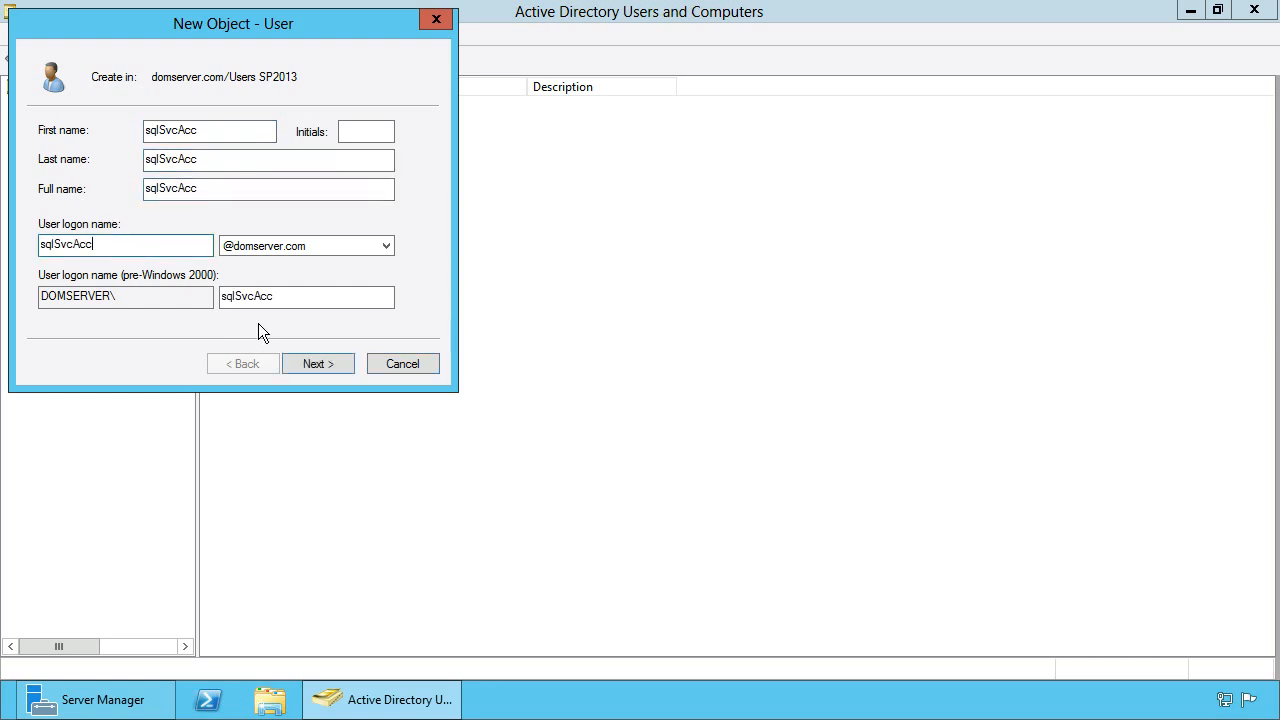
{"action": "left_click", "coordinate": [344, 363]}
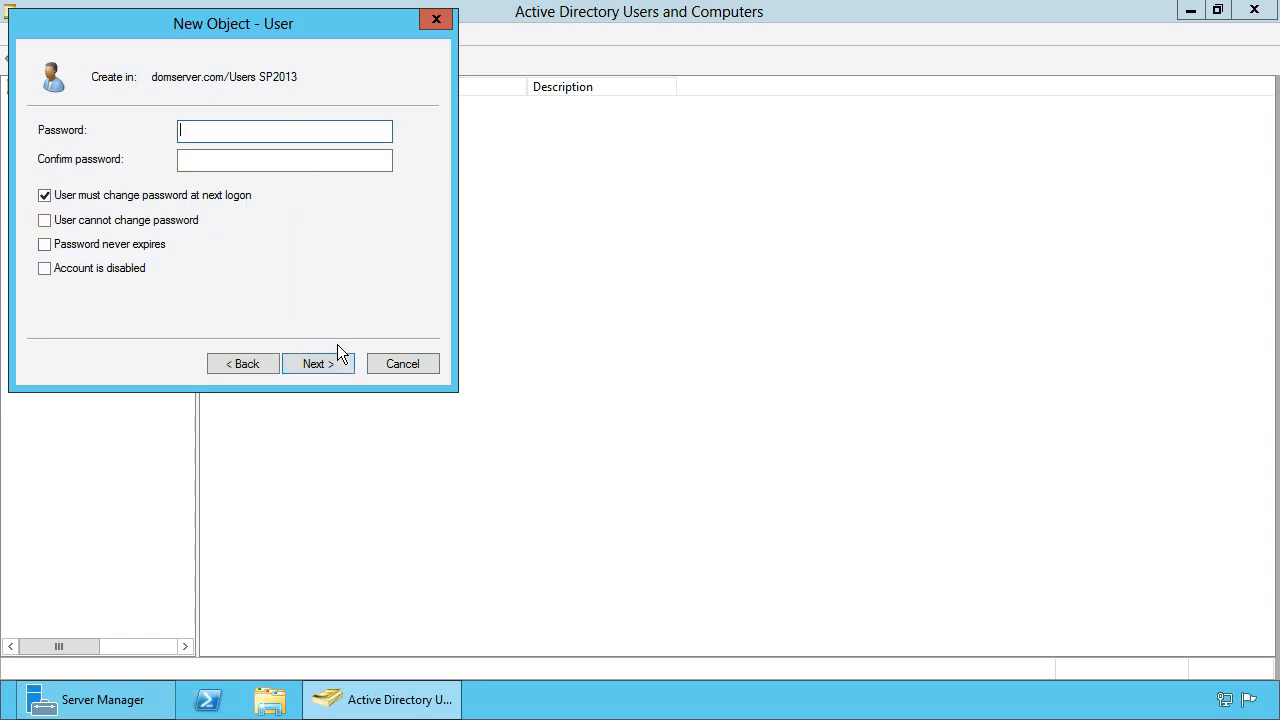
Set and confirm the account password, make it never expire and unchangeable by the user, then finish
{"action": "type", "text": "Pa$$w0rd"}
{"action": "key", "text": "Tab"}
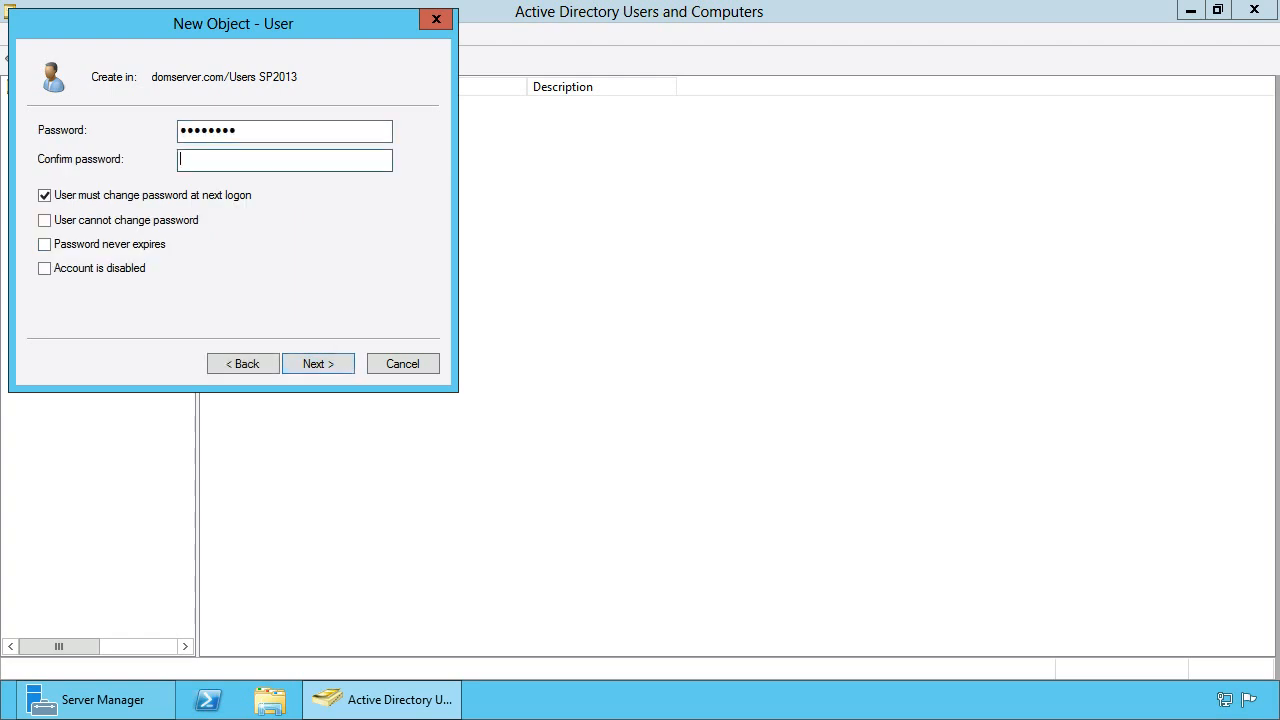
{"action": "type", "text": "Pa$$w0rd"}
{"action": "left_click", "coordinate": [115, 195]}
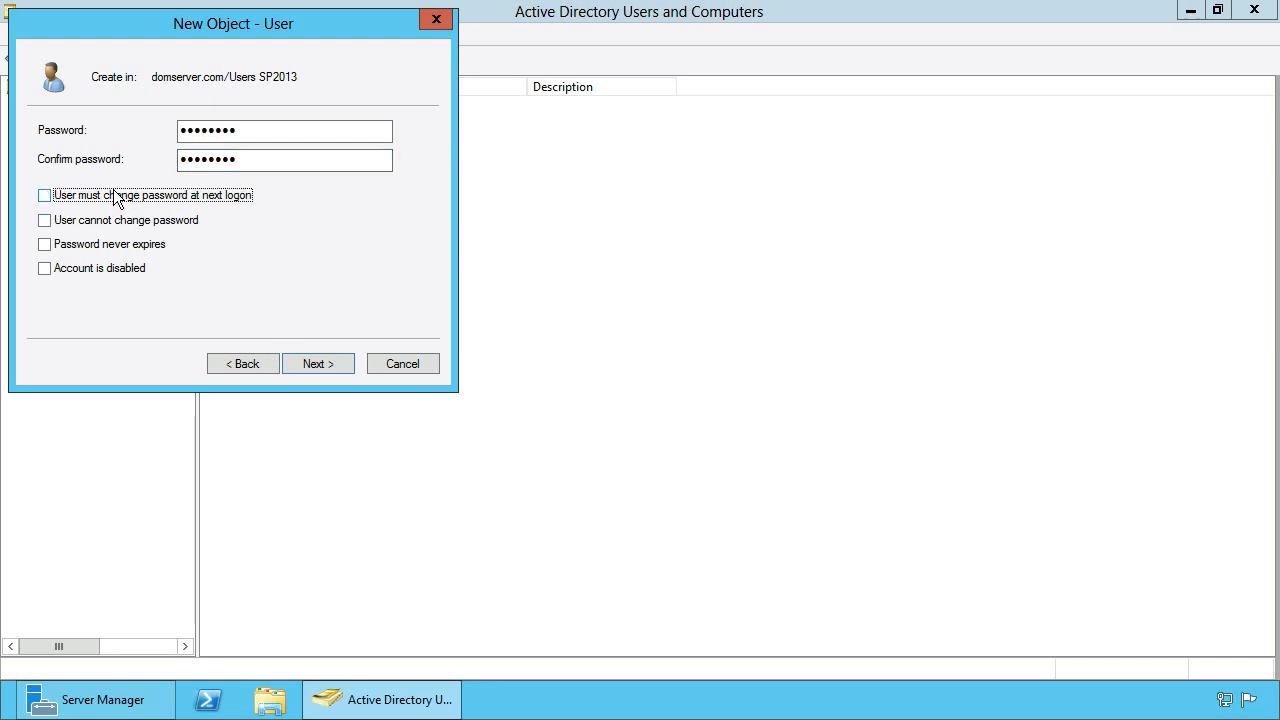
{"action": "left_click", "coordinate": [109, 222]}
{"action": "left_click", "coordinate": [113, 247]}
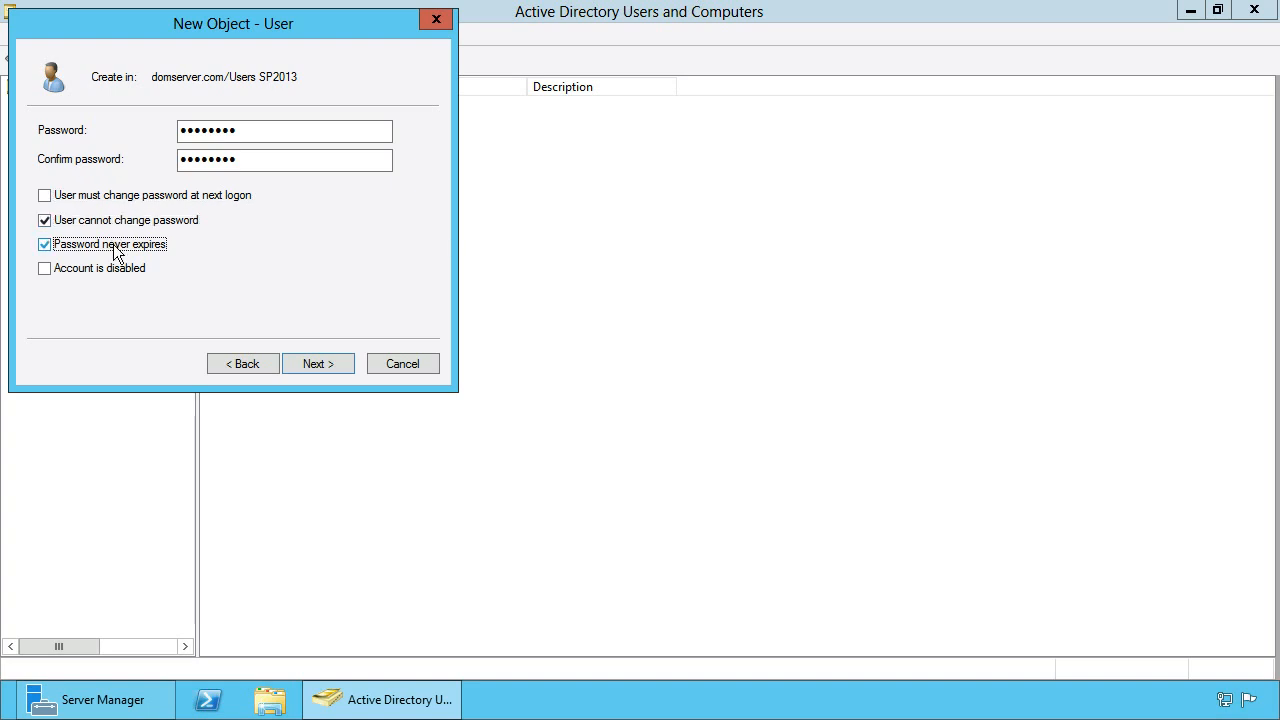
{"action": "left_click", "coordinate": [340, 364]}
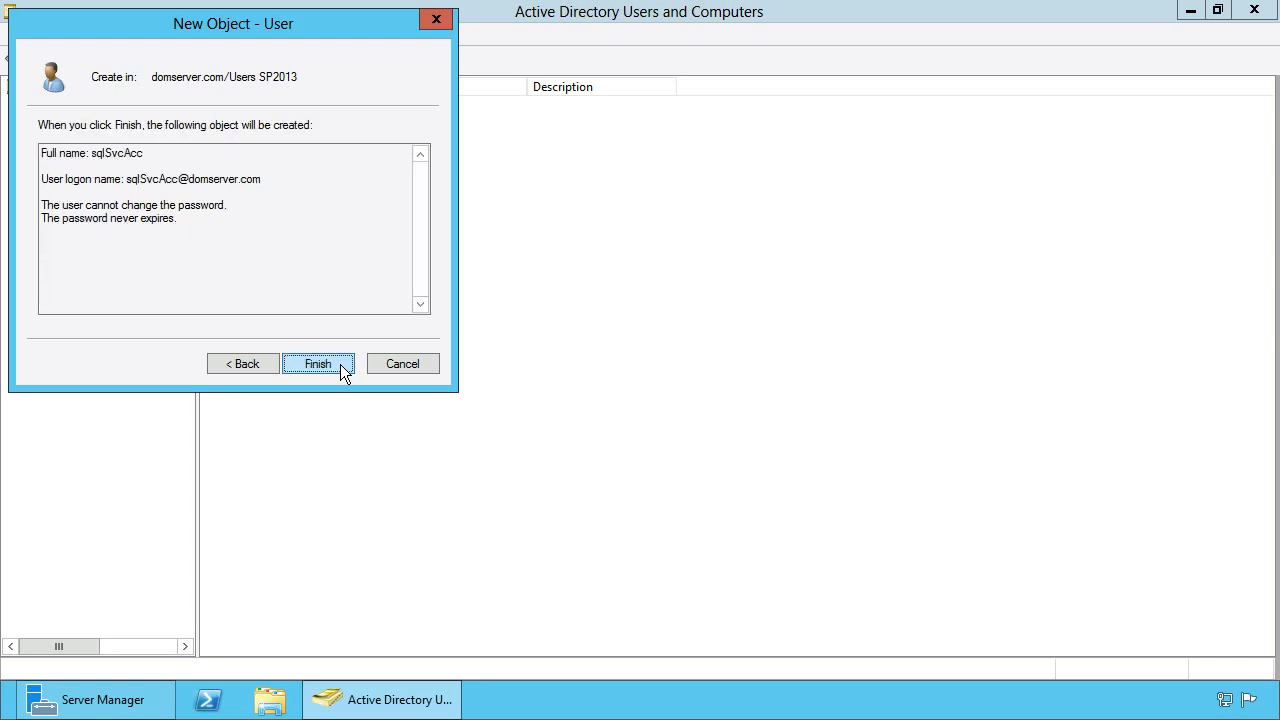
{"action": "left_click", "coordinate": [340, 364]}
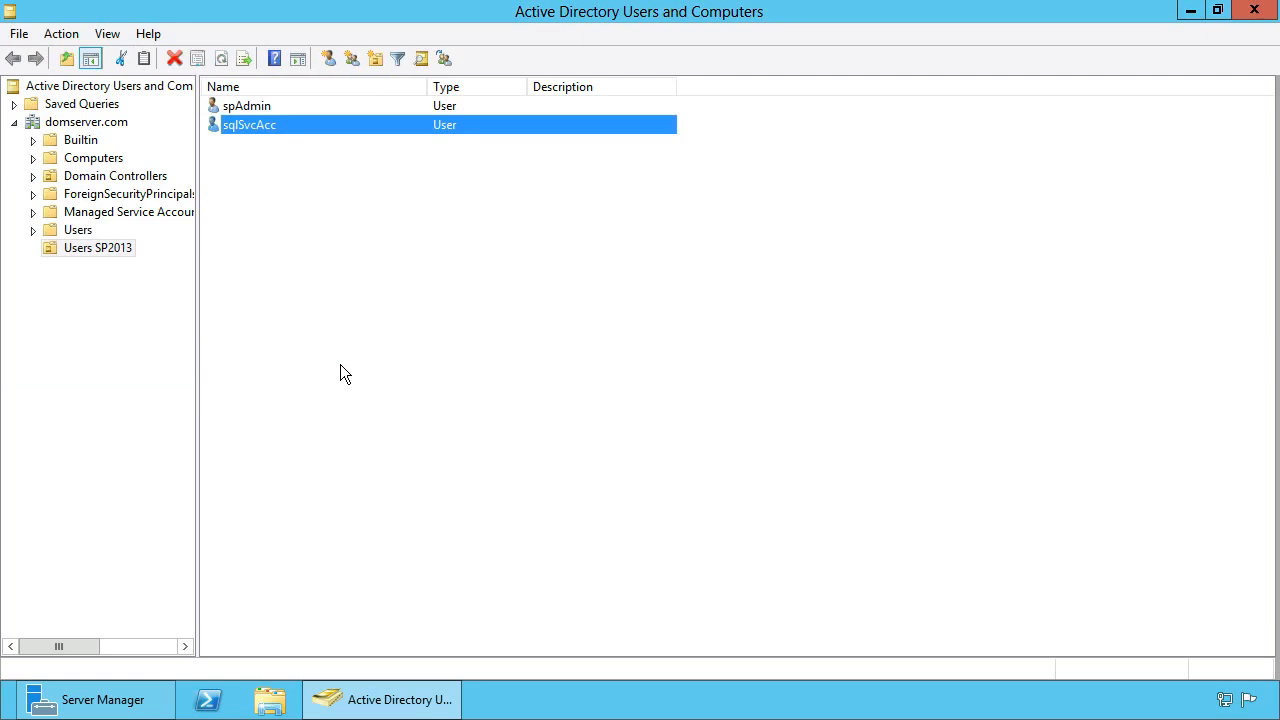
Start a new user named spFarmAcc for first, last, full and logon names
{"action": "right_click", "coordinate": [290, 254]}
{"action": "mouse_move", "coordinate": [412, 343]}
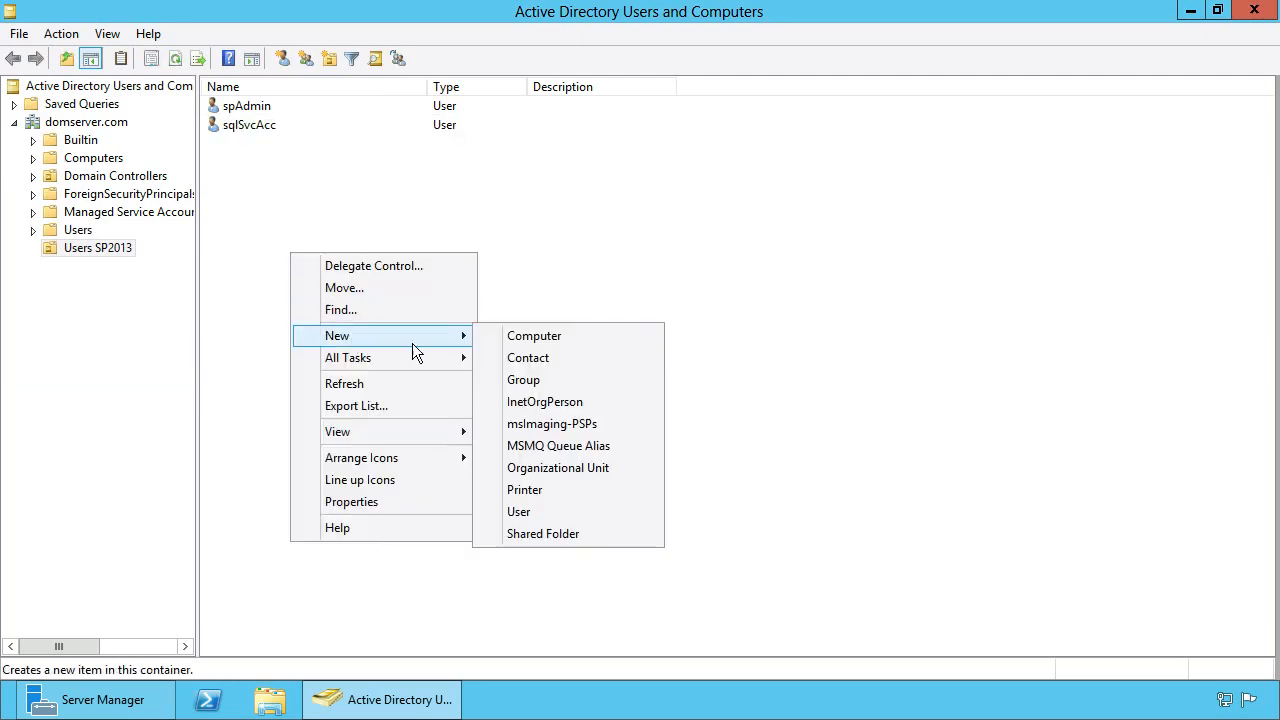
{"action": "left_click", "coordinate": [550, 513]}
{"action": "type", "text": "sp"}
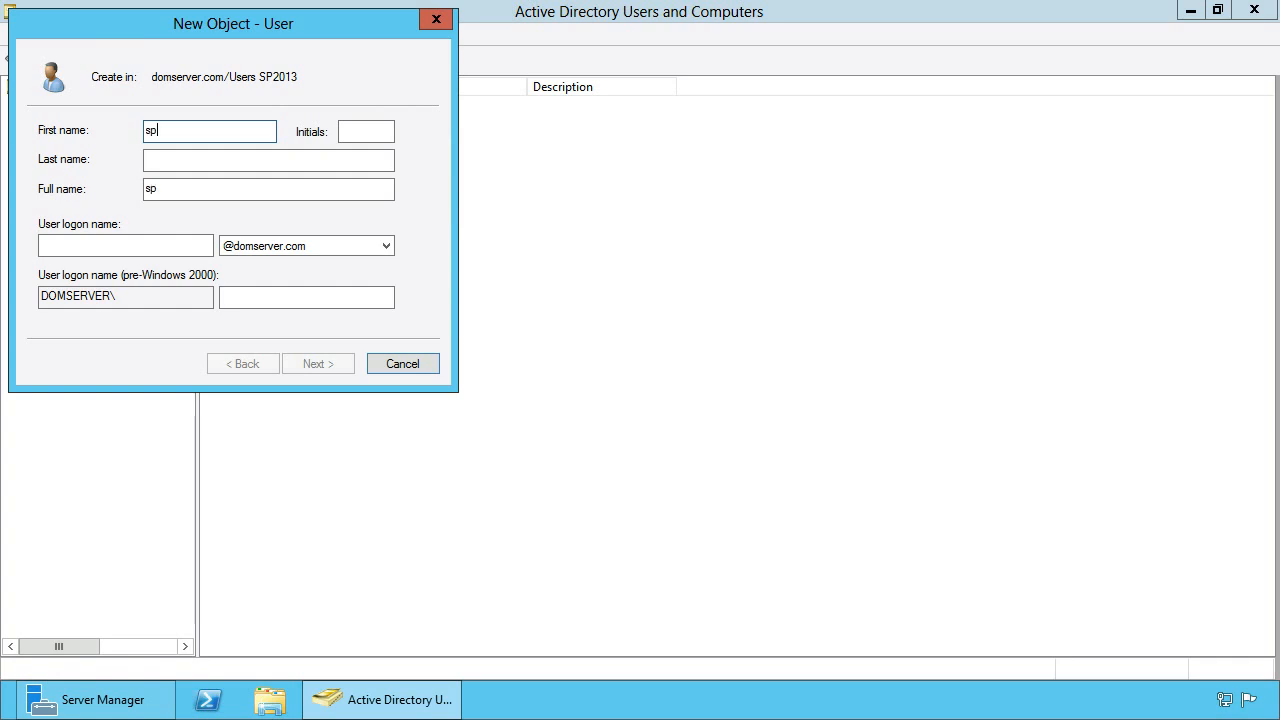
{"action": "type", "text": "FarmAcc"}
{"action": "left_click_drag", "start_coordinate": [205, 131], "coordinate": [138, 130]}
{"action": "key", "text": "ctrl+a"}
{"action": "key", "text": "ctrl+c"}
{"action": "left_click", "coordinate": [176, 161]}
{"action": "key", "text": "ctrl+v"}
{"action": "key", "text": "Tab"}
{"action": "key", "text": "ctrl+v"}
{"action": "left_click", "coordinate": [137, 246]}
{"action": "key", "text": "ctrl+v"}
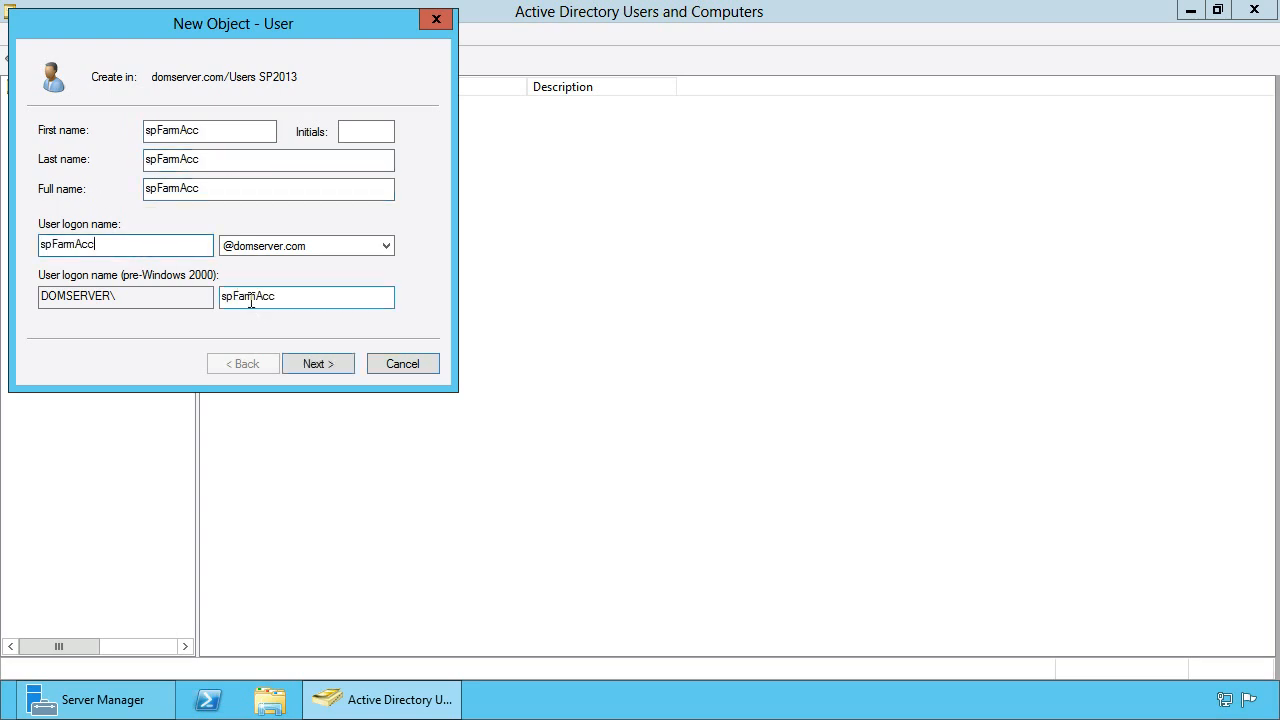
{"action": "left_click", "coordinate": [340, 367]}
Give spFarmAcc a confirmed password that never expires and cannot be changed, then create it
{"action": "type", "text": "********"}
{"action": "key", "text": "Tab"}
{"action": "type", "text": "********"}
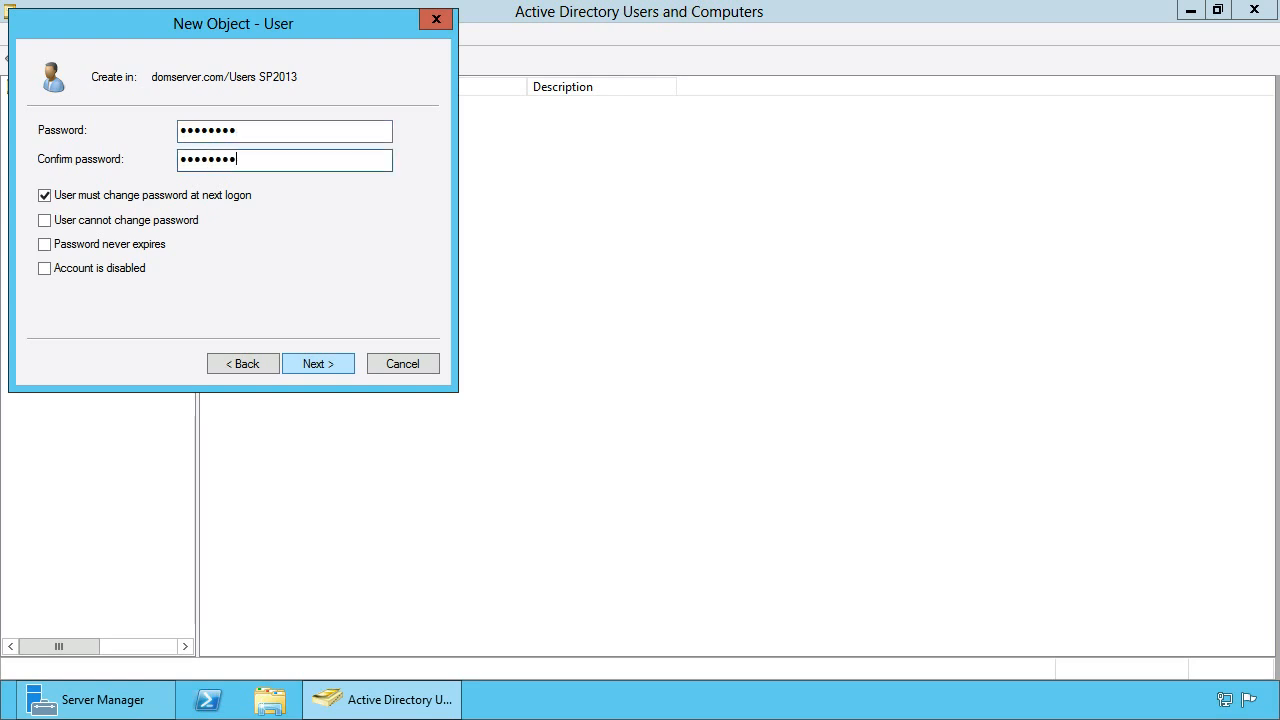
{"action": "left_click", "coordinate": [104, 201]}
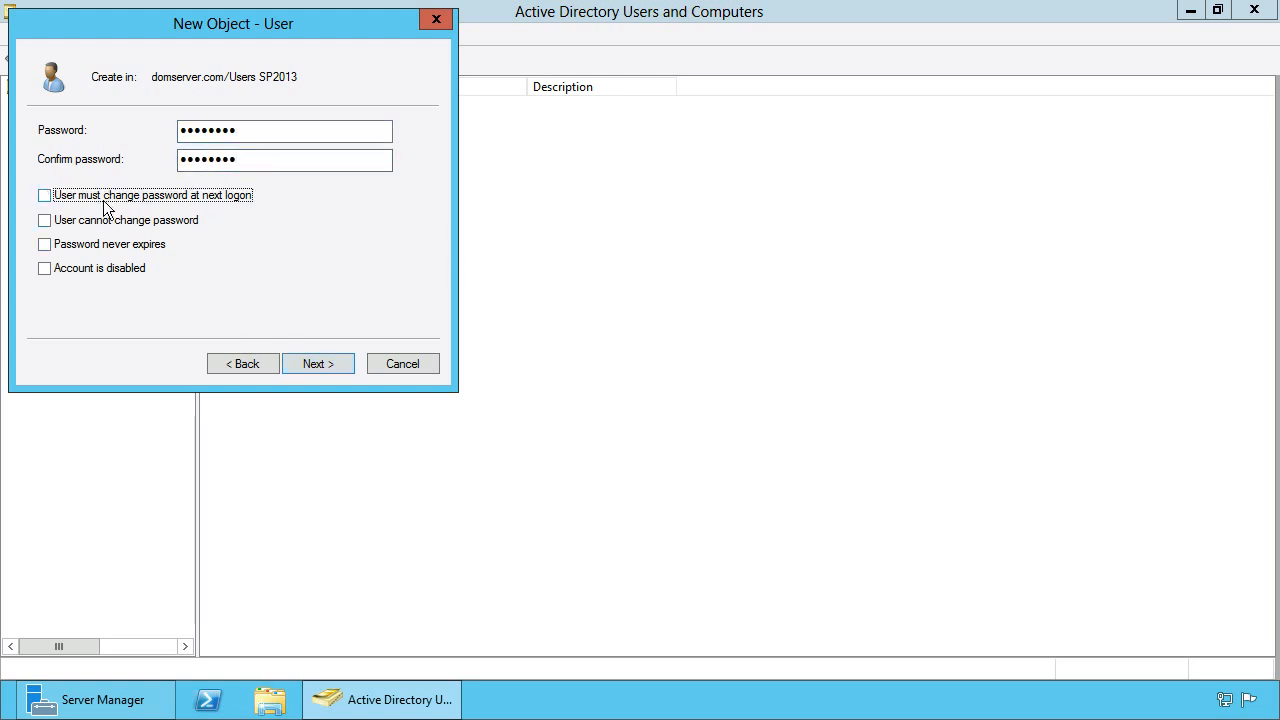
{"action": "left_click", "coordinate": [106, 222]}
{"action": "left_click", "coordinate": [112, 247]}
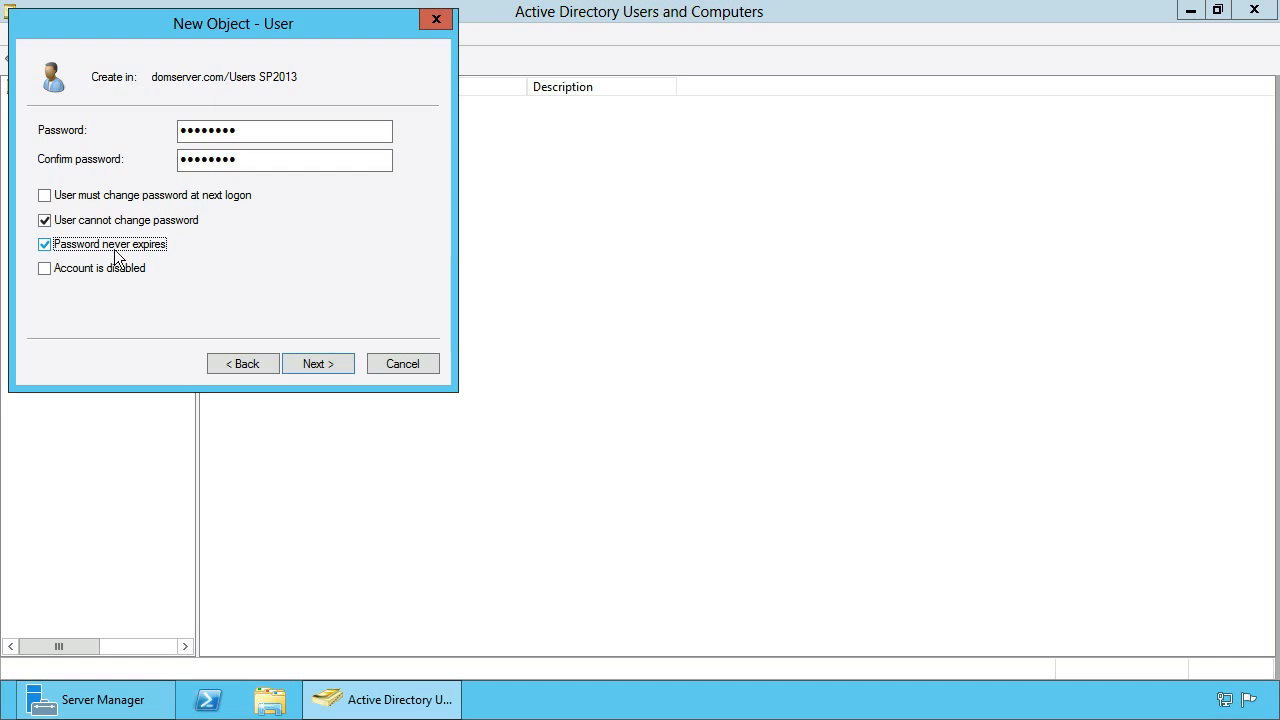
{"action": "left_click", "coordinate": [344, 365]}
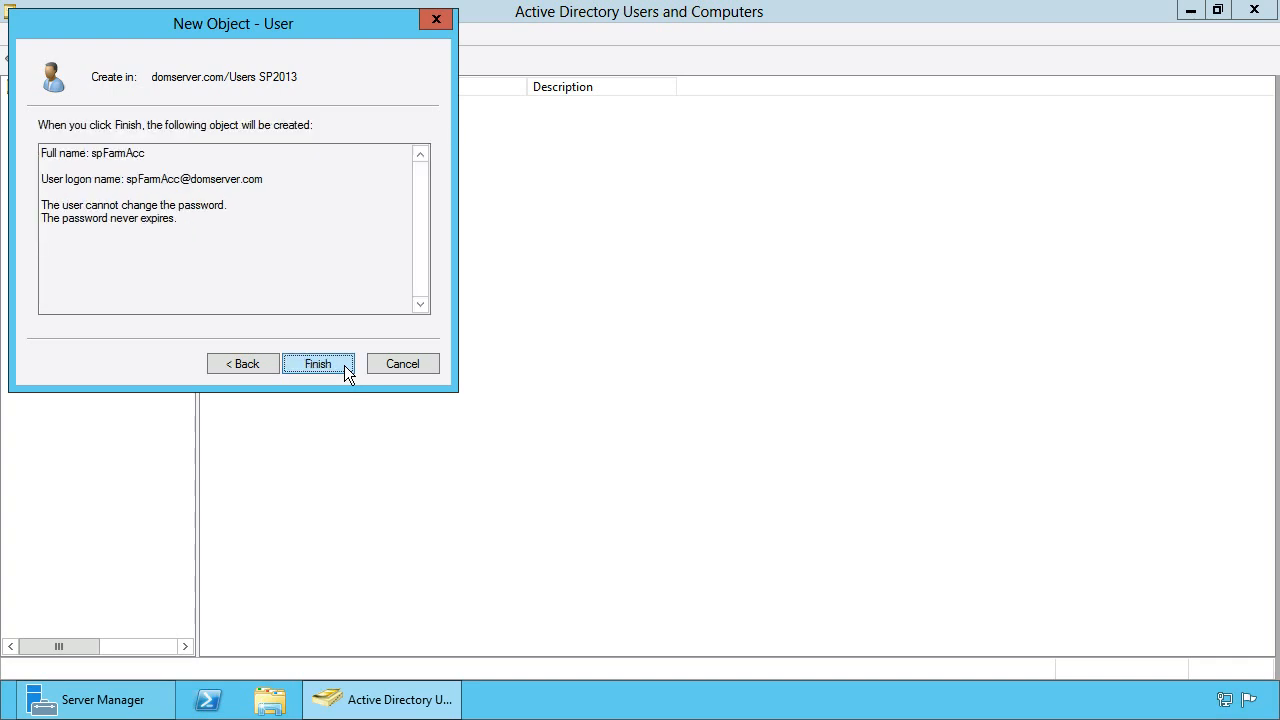
{"action": "left_click", "coordinate": [344, 365]}
Begin another new user in the Users SP2013 OU
{"action": "right_click", "coordinate": [310, 270]}
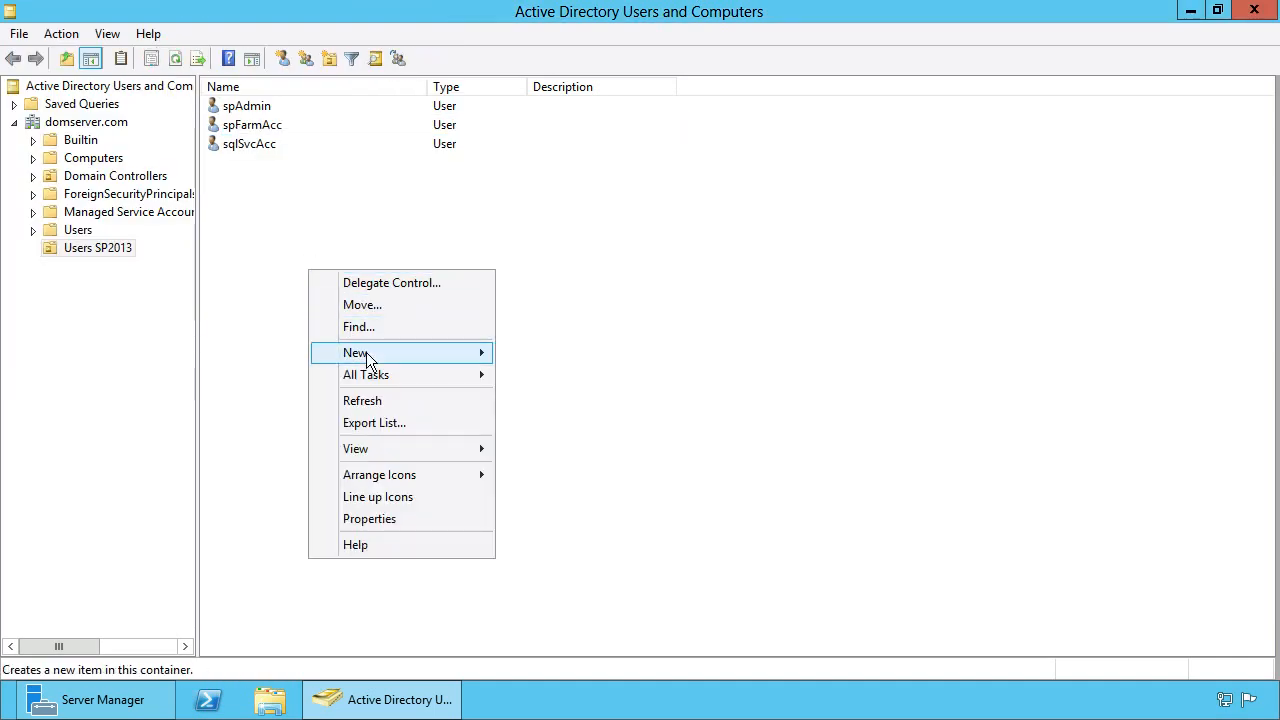
{"action": "mouse_move", "coordinate": [391, 353]}
{"action": "left_click", "coordinate": [566, 529]}
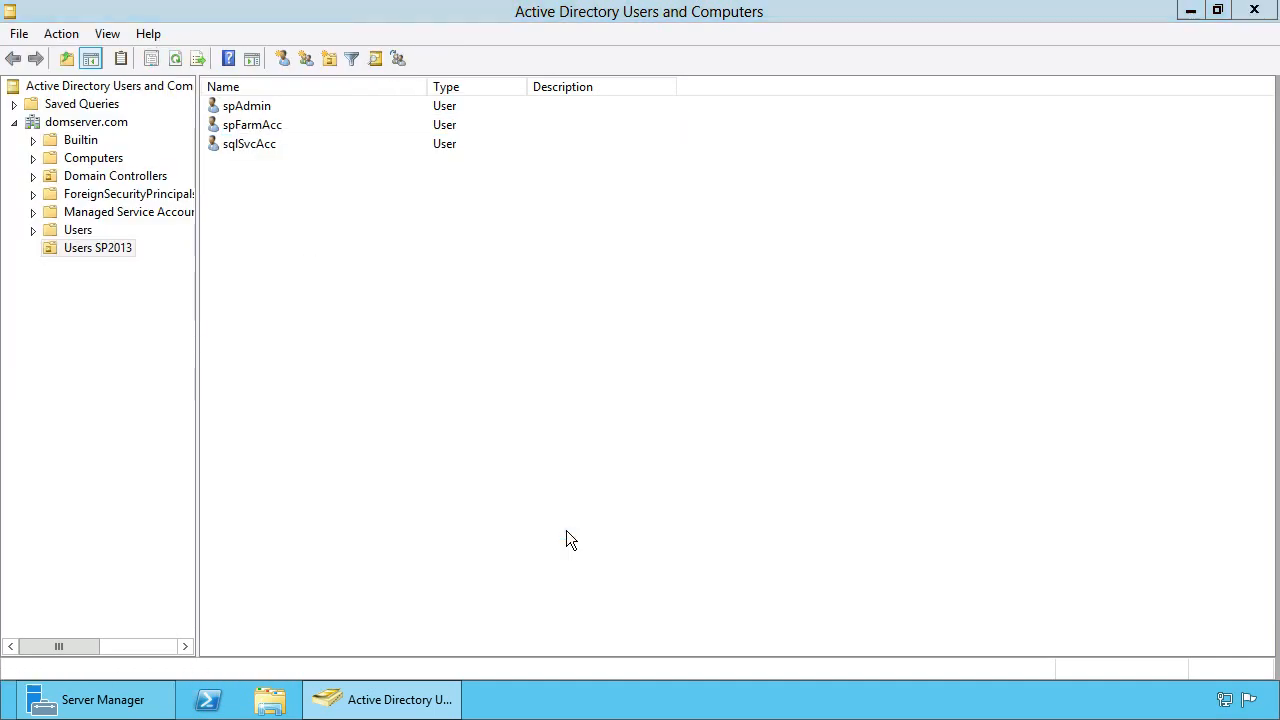
Enter spAppPoolAcc as the first, last, full and logon names
{"action": "type", "text": "spApp"}
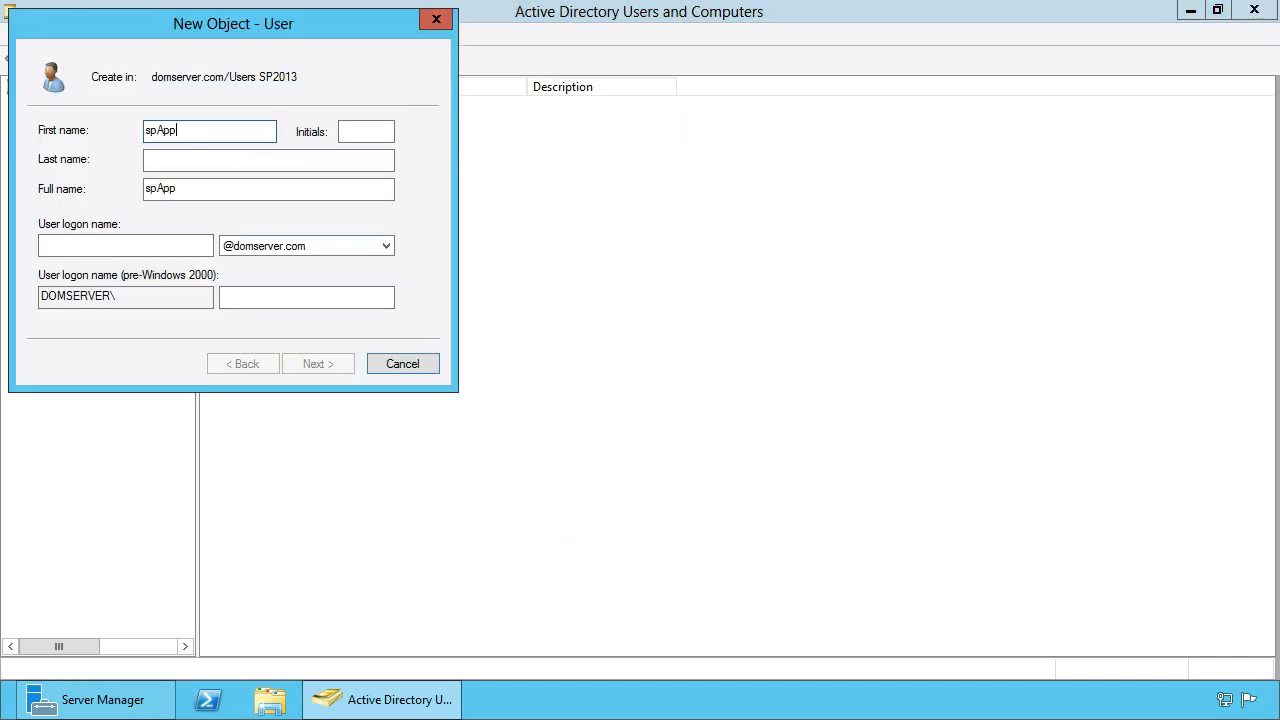
{"action": "type", "text": "PoolAcc"}
{"action": "left_click_drag", "start_coordinate": [242, 131], "coordinate": [102, 128]}
{"action": "left_click", "coordinate": [170, 162]}
{"action": "key", "text": "ctrl+v"}
{"action": "left_click_drag", "start_coordinate": [309, 195], "coordinate": [93, 162]}
{"action": "key", "text": "ctrl+v"}
{"action": "key", "text": "Tab"}
{"action": "key", "text": "ctrl+v"}
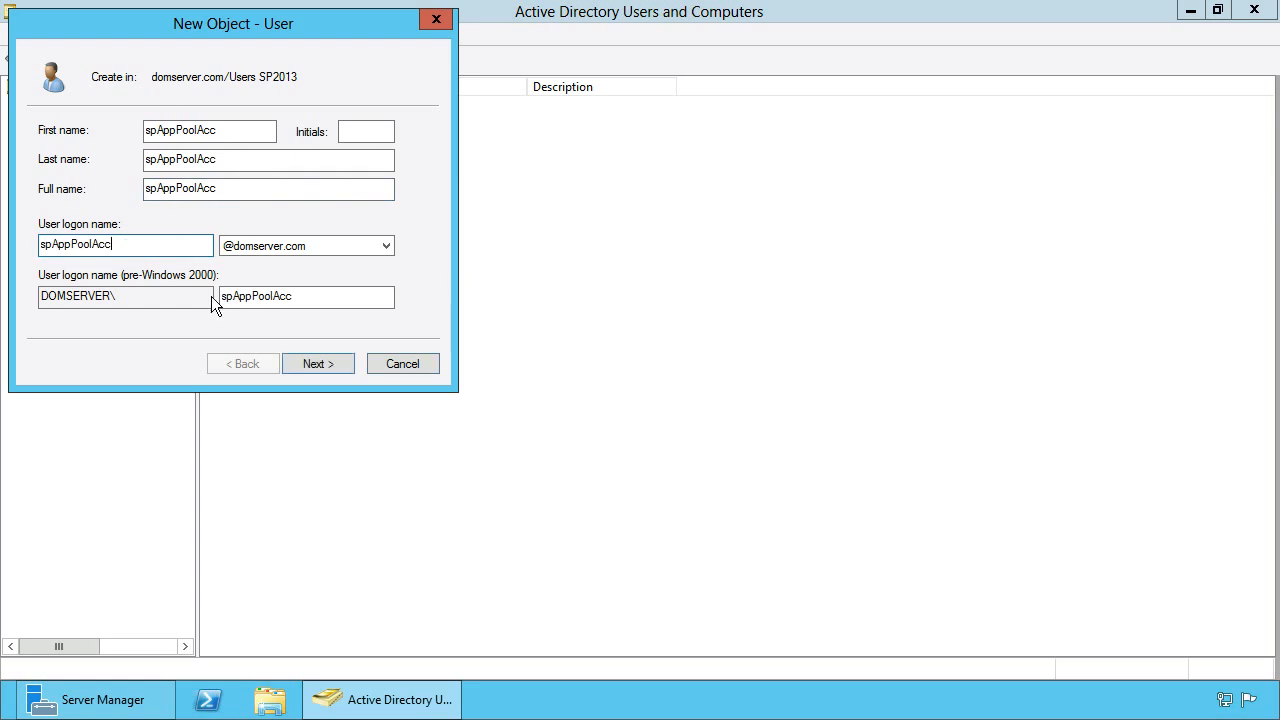
{"action": "left_click", "coordinate": [339, 366]}
Set and confirm the password, with cannot-change and never-expires enabled and must-change cleared
{"action": "type", "text": "********"}
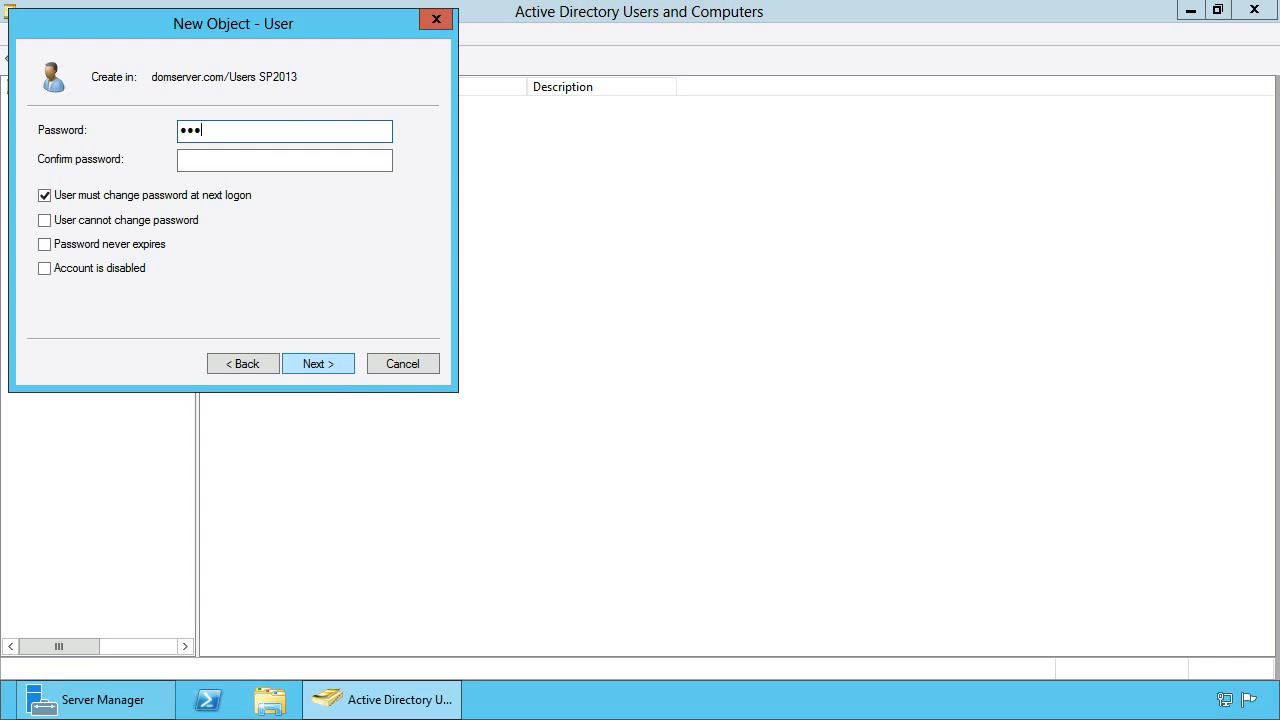
{"action": "key", "text": "Tab"}
{"action": "type", "text": "********"}
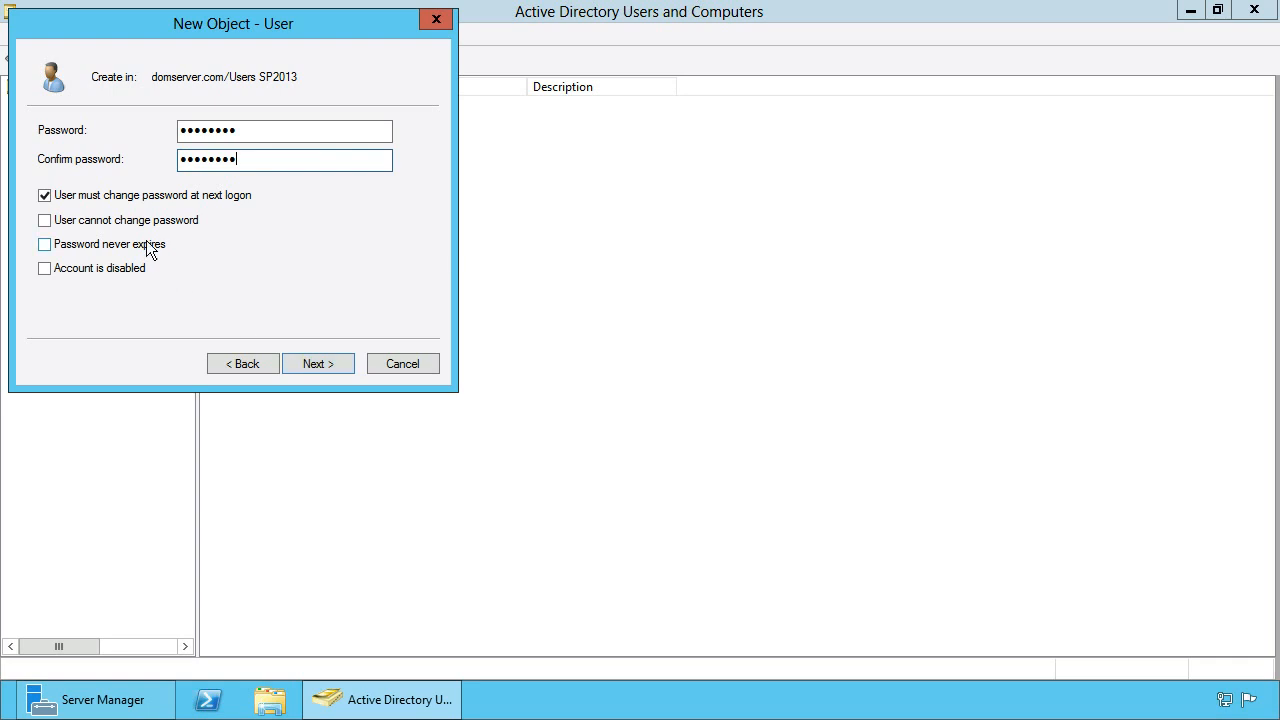
{"action": "left_click", "coordinate": [110, 200]}
{"action": "left_click", "coordinate": [113, 222]}
{"action": "left_click", "coordinate": [112, 246]}
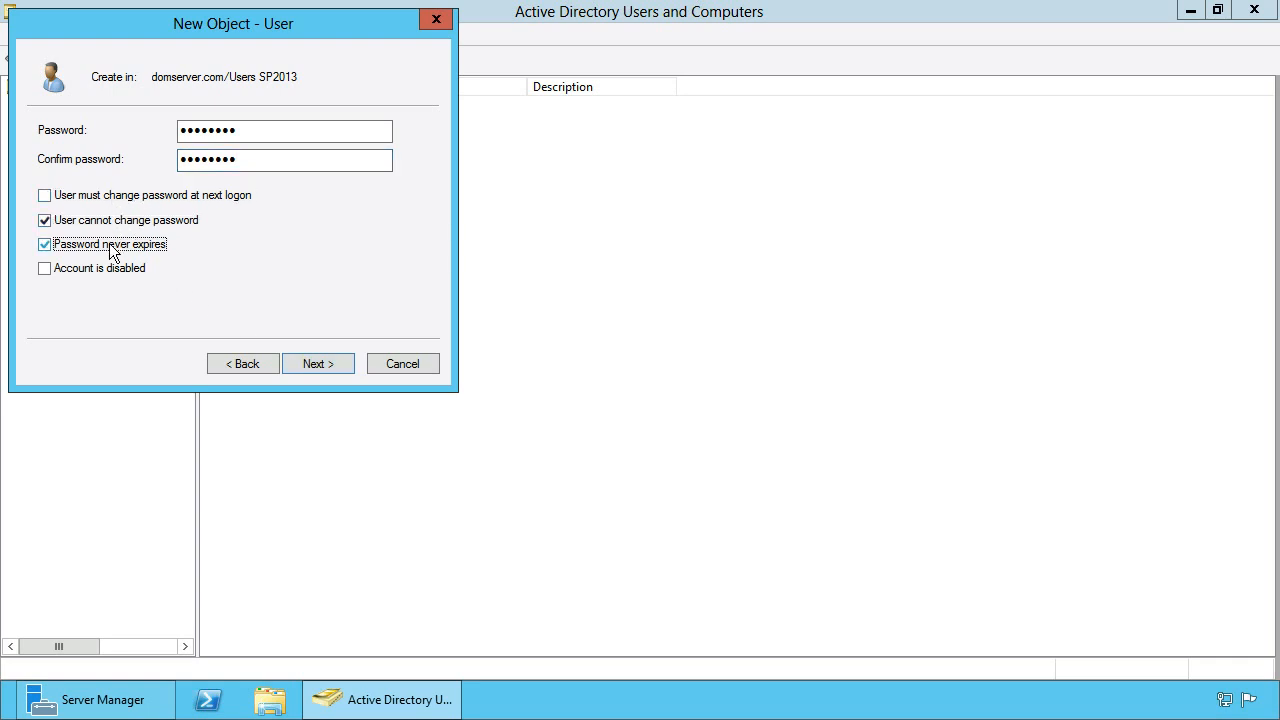
{"action": "left_click", "coordinate": [343, 366]}
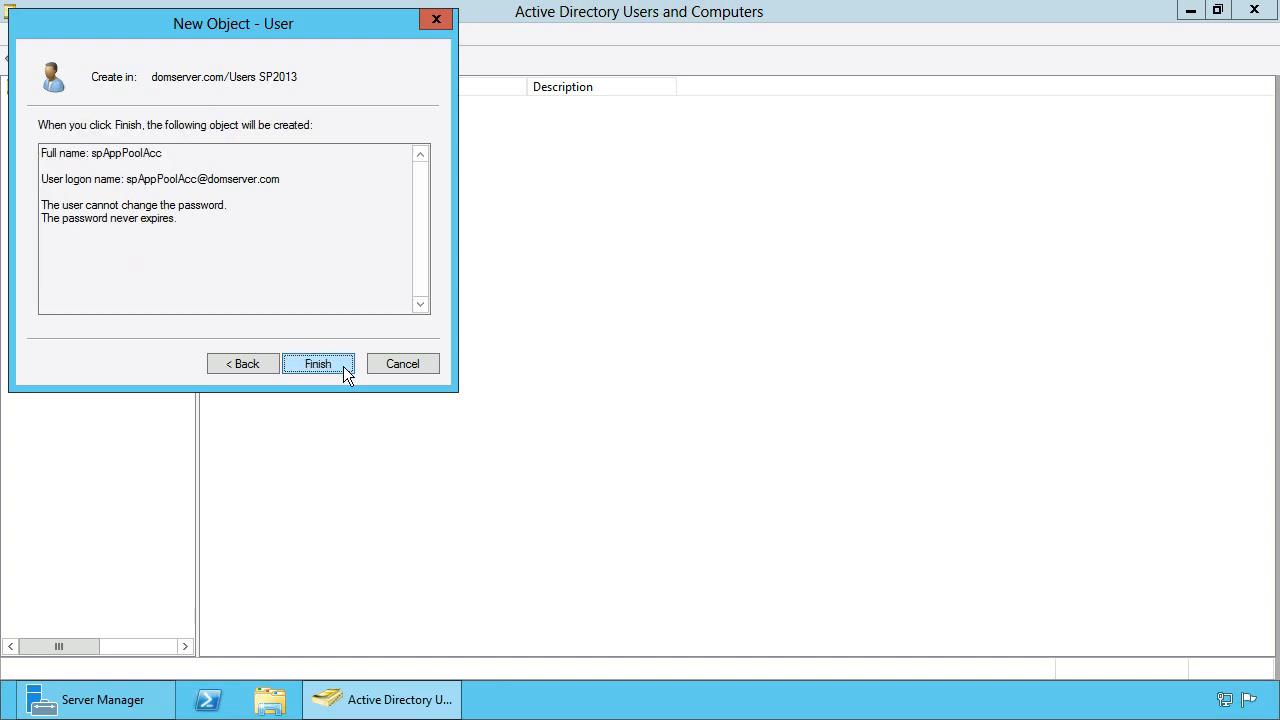
Create spAppPoolAcc, review all four SharePoint accounts, then close the console and Server Manager
{"action": "left_click", "coordinate": [343, 366]}
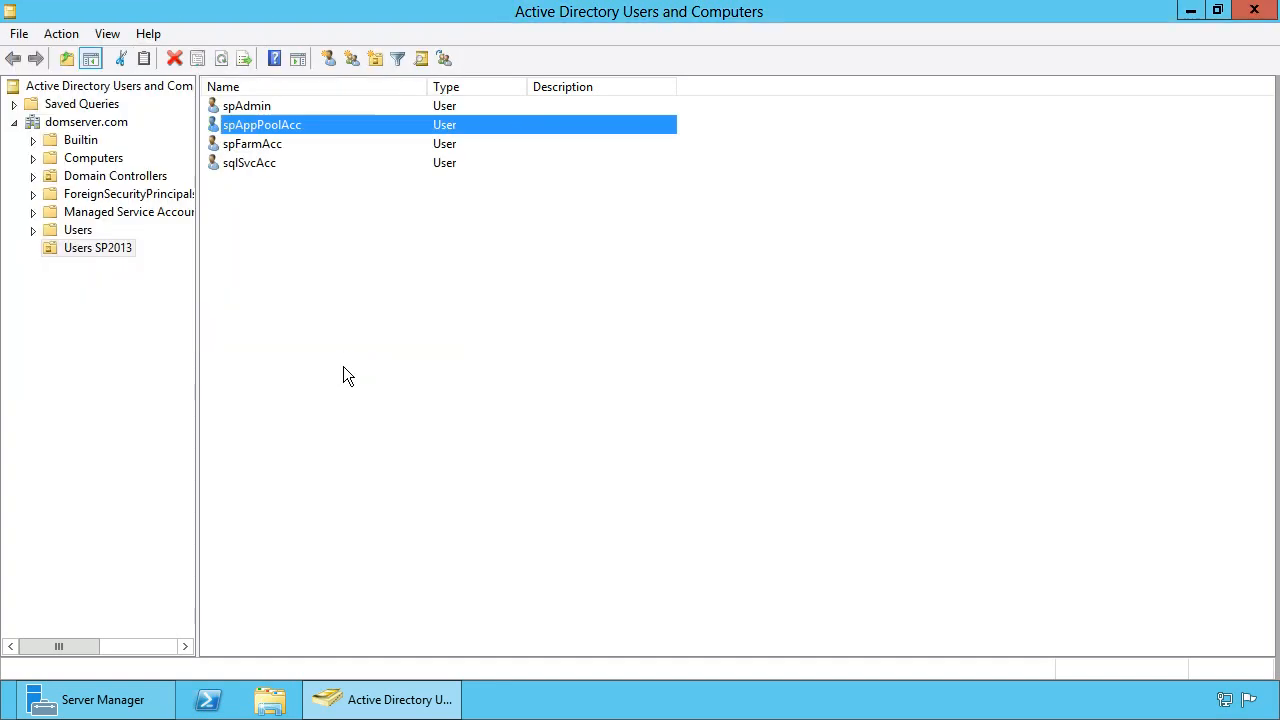
{"action": "left_click", "coordinate": [276, 101]}
{"action": "left_click", "coordinate": [272, 163], "text": "shift"}
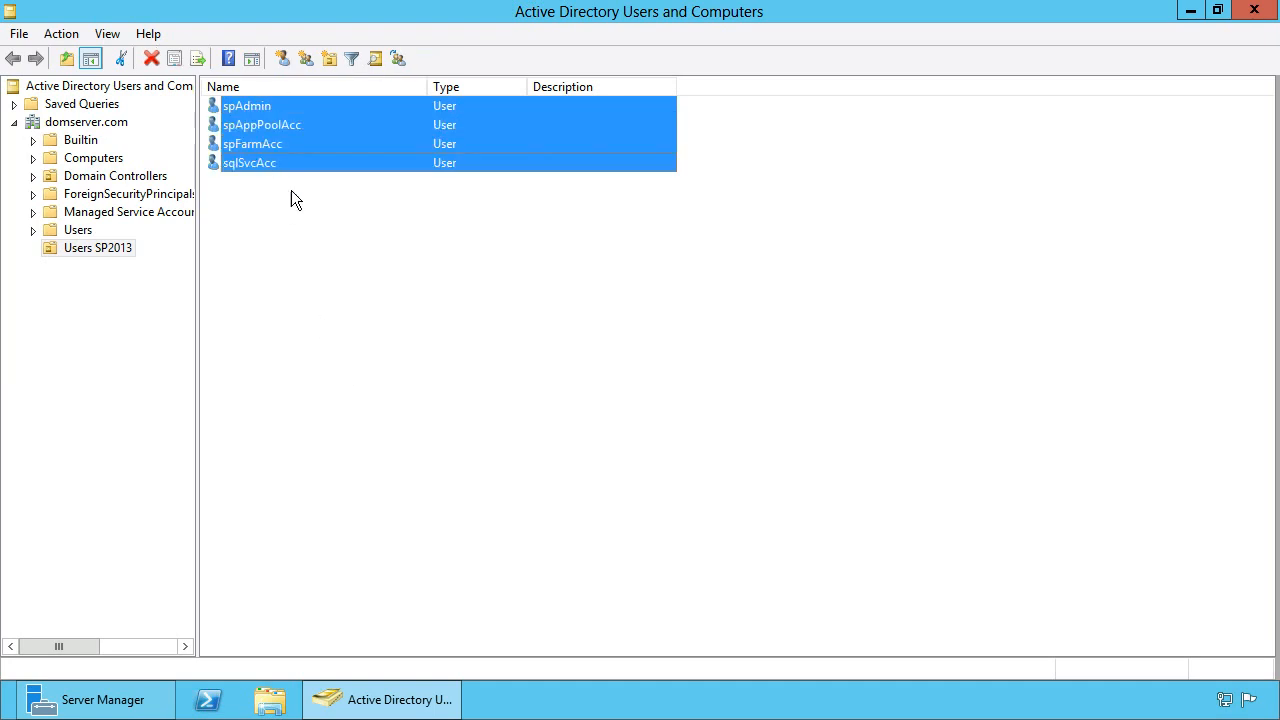
{"action": "left_click", "coordinate": [351, 357]}
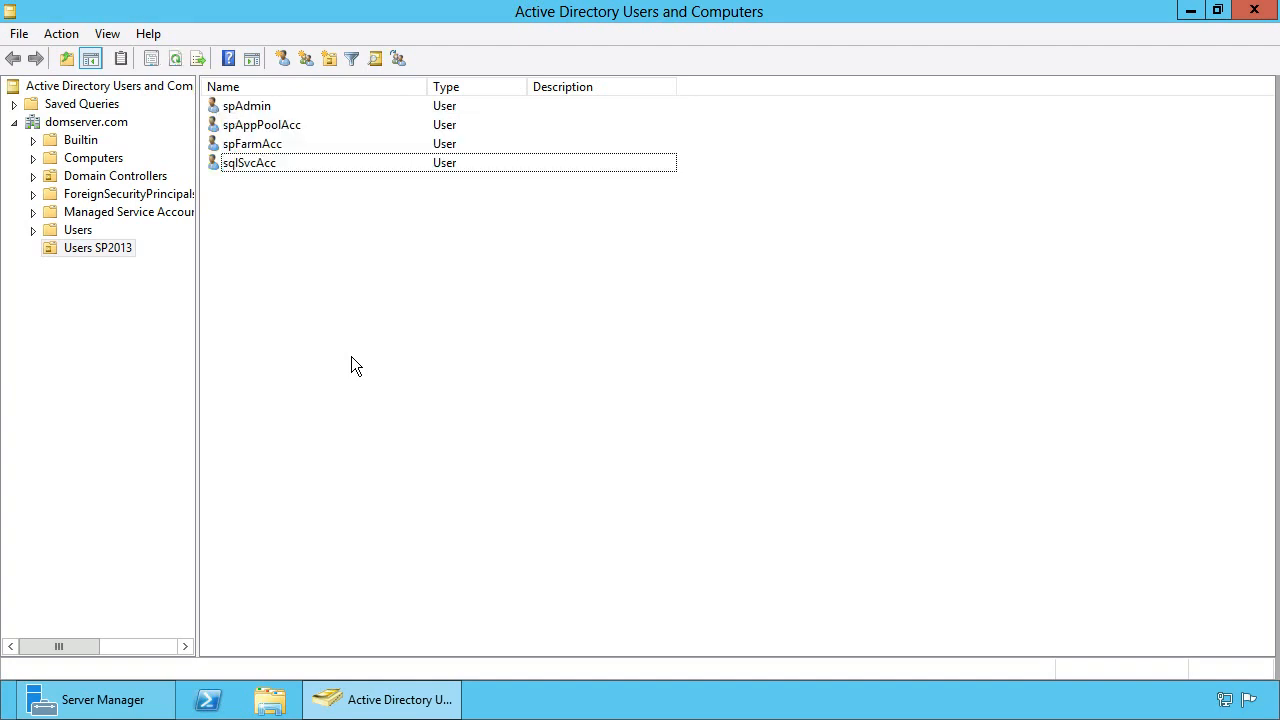
{"action": "left_click", "coordinate": [1255, 12]}
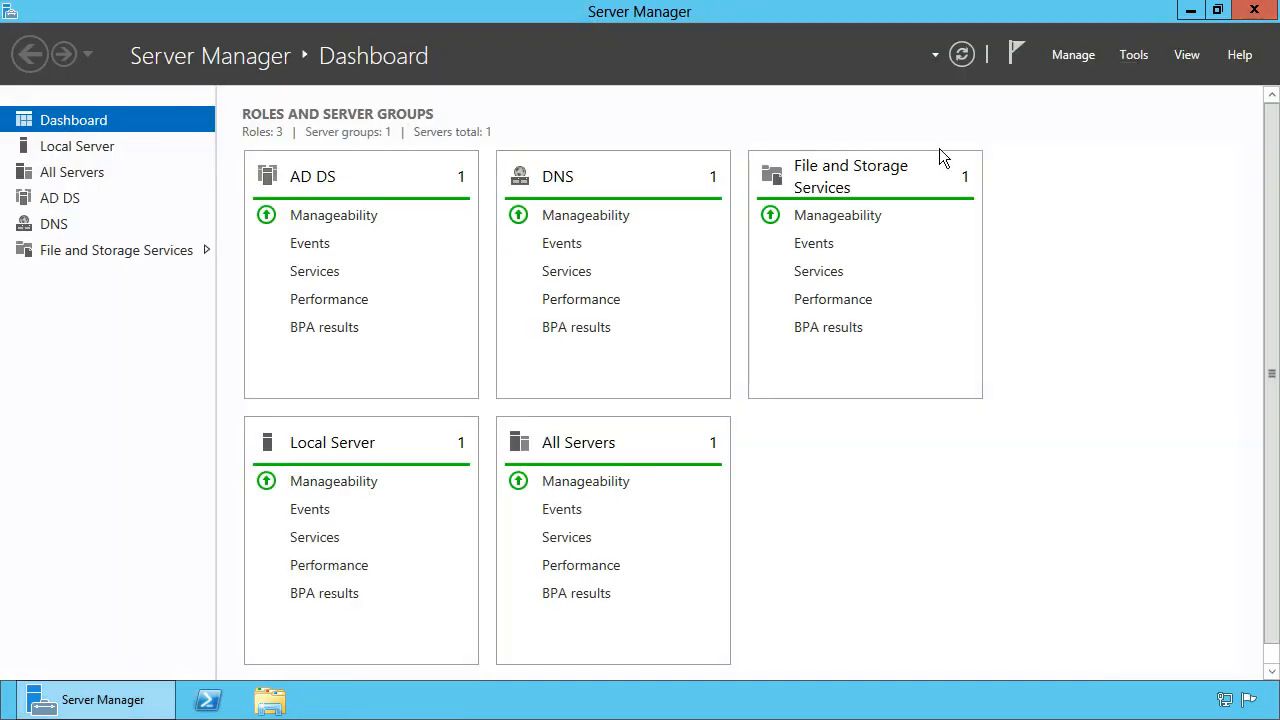
{"action": "left_click", "coordinate": [1253, 11]}
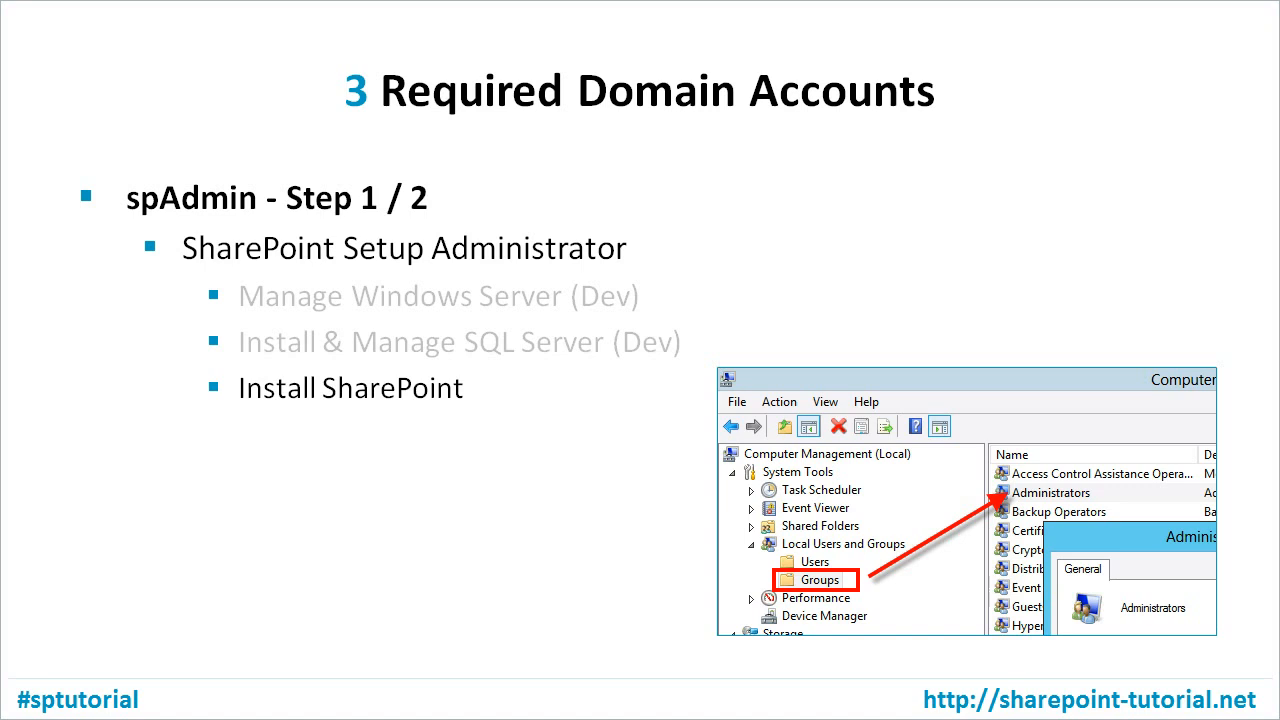
Reveal the slide's Administrators group note, then reopen Server Manager from the taskbar
{"action": "key", "text": "Right"}
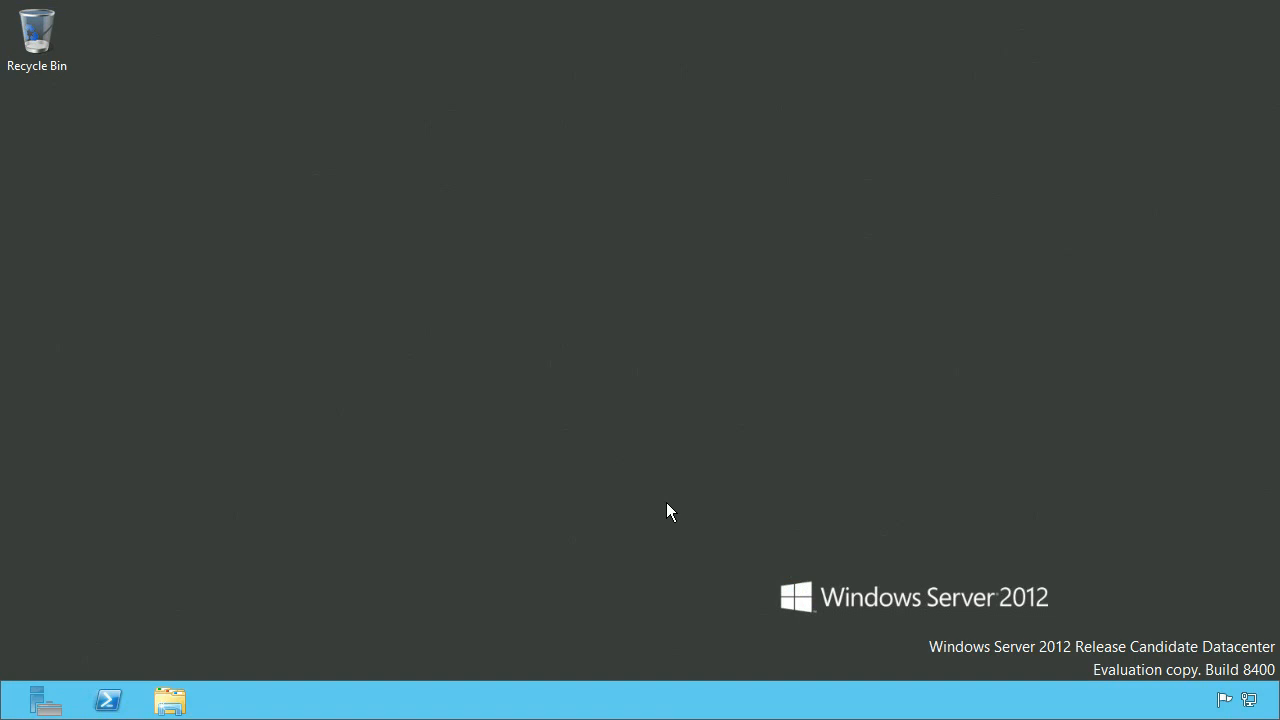
{"action": "left_click", "coordinate": [28, 712]}
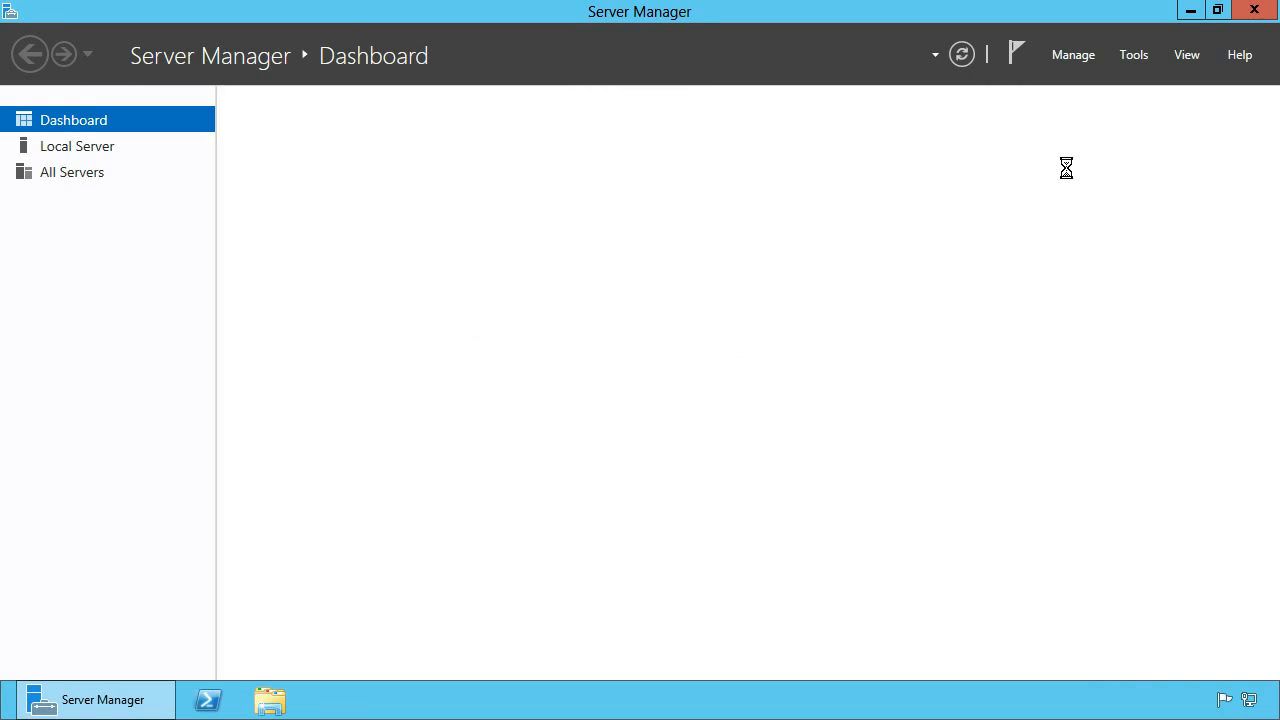
Open Computer Management maximized, with a wider tree, showing Local Users and Groups > Groups
{"action": "left_click", "coordinate": [1144, 58]}
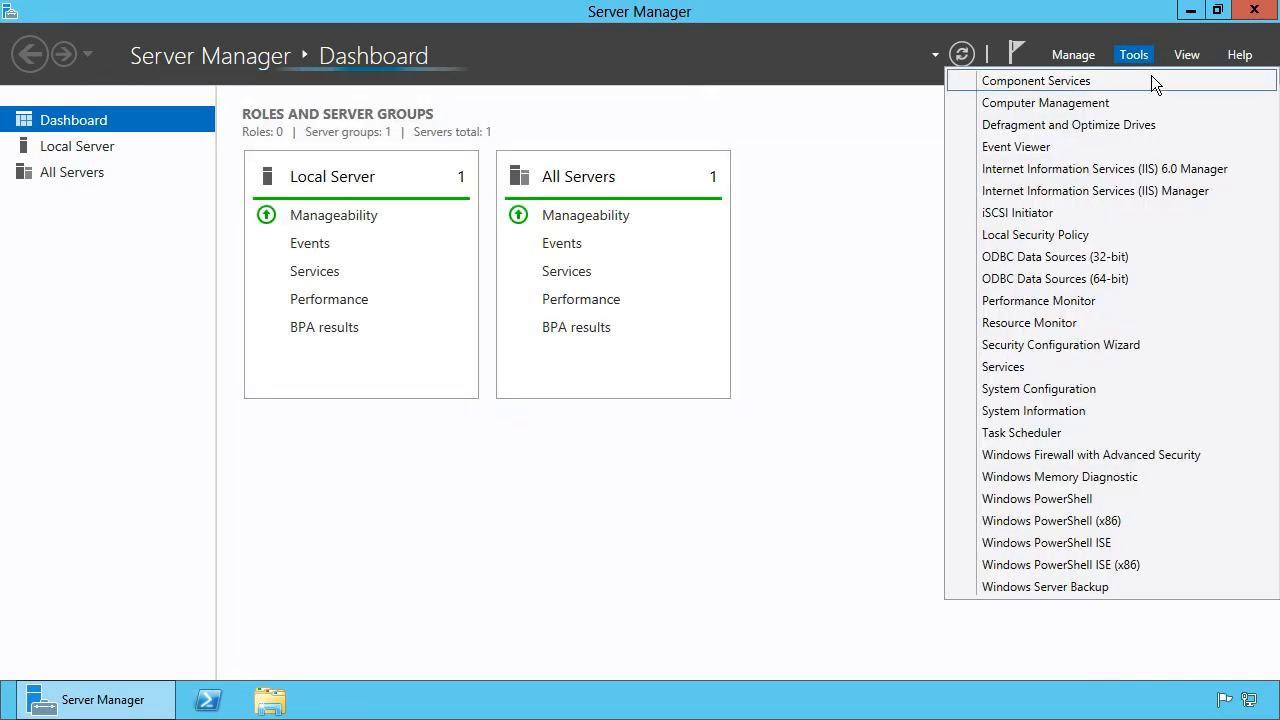
{"action": "left_click", "coordinate": [1159, 103]}
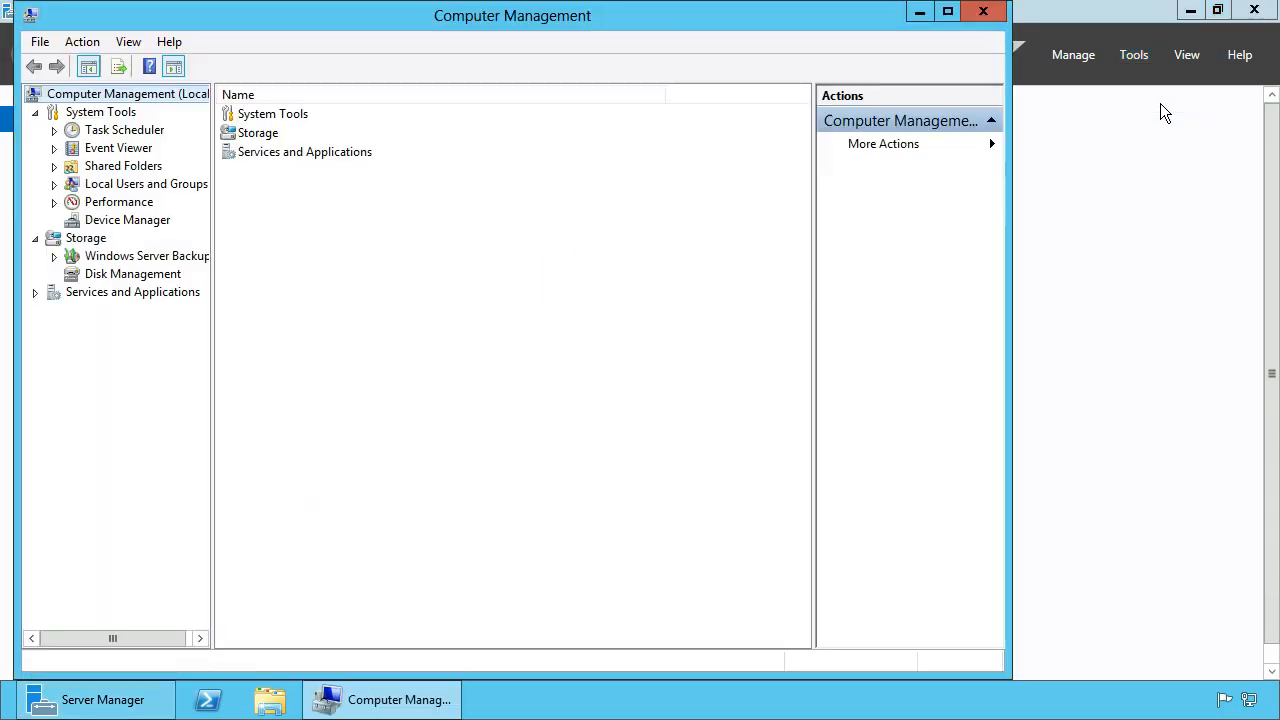
{"action": "double_click", "coordinate": [869, 21]}
{"action": "left_click_drag", "start_coordinate": [191, 277], "coordinate": [289, 280]}
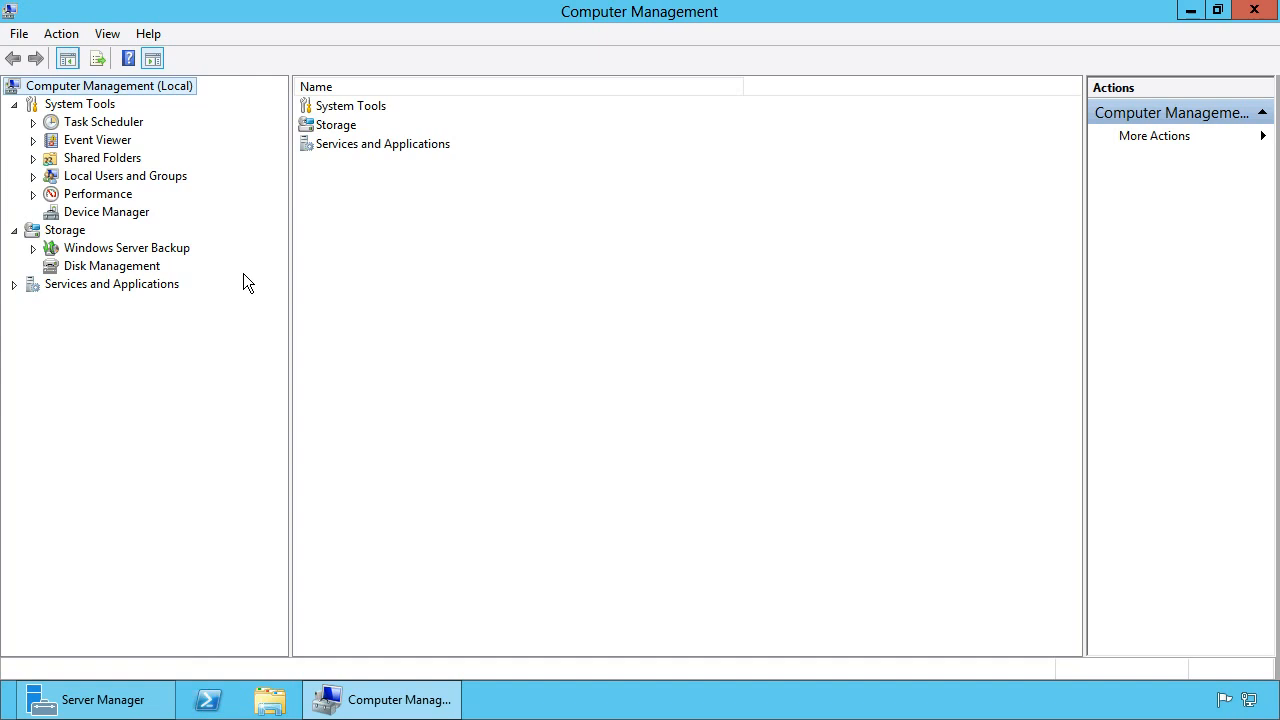
{"action": "left_click", "coordinate": [32, 177]}
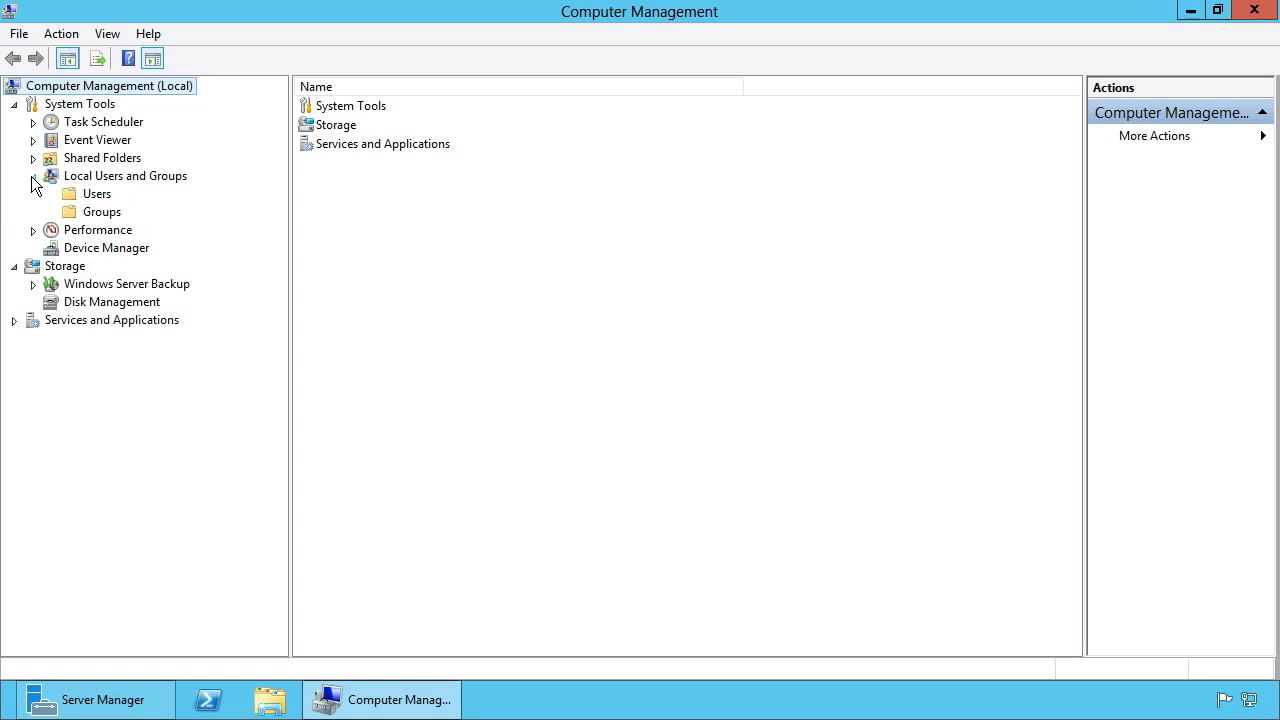
{"action": "left_click", "coordinate": [105, 215]}
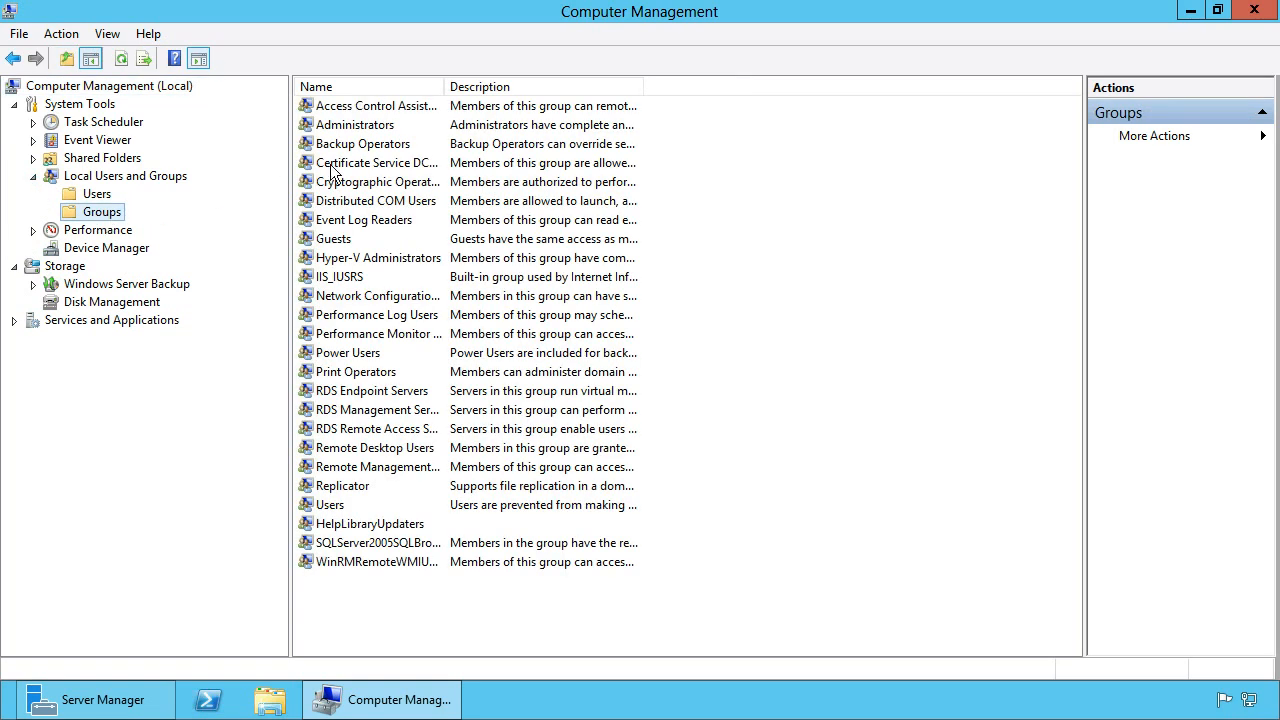
Verify DOMSERVER\spAdmin is in the Administrators group, then close Computer Management and Server Manager
{"action": "double_click", "coordinate": [371, 128]}
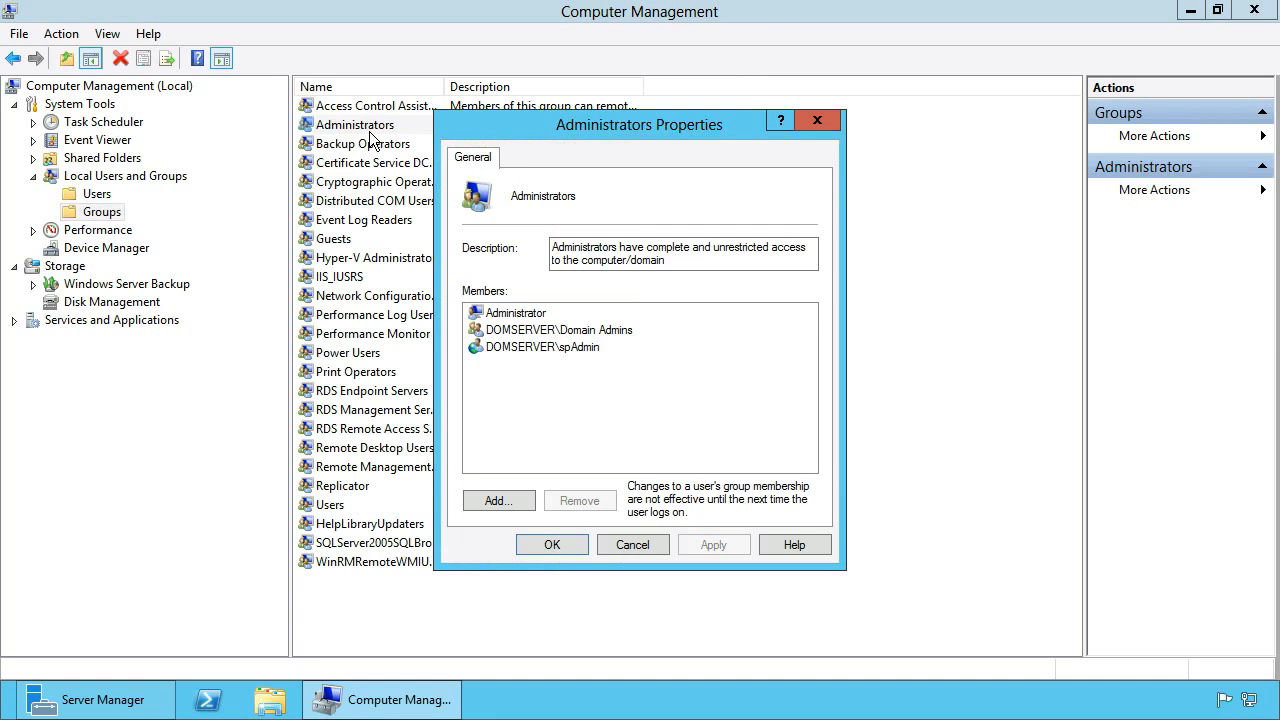
{"action": "left_click", "coordinate": [545, 348]}
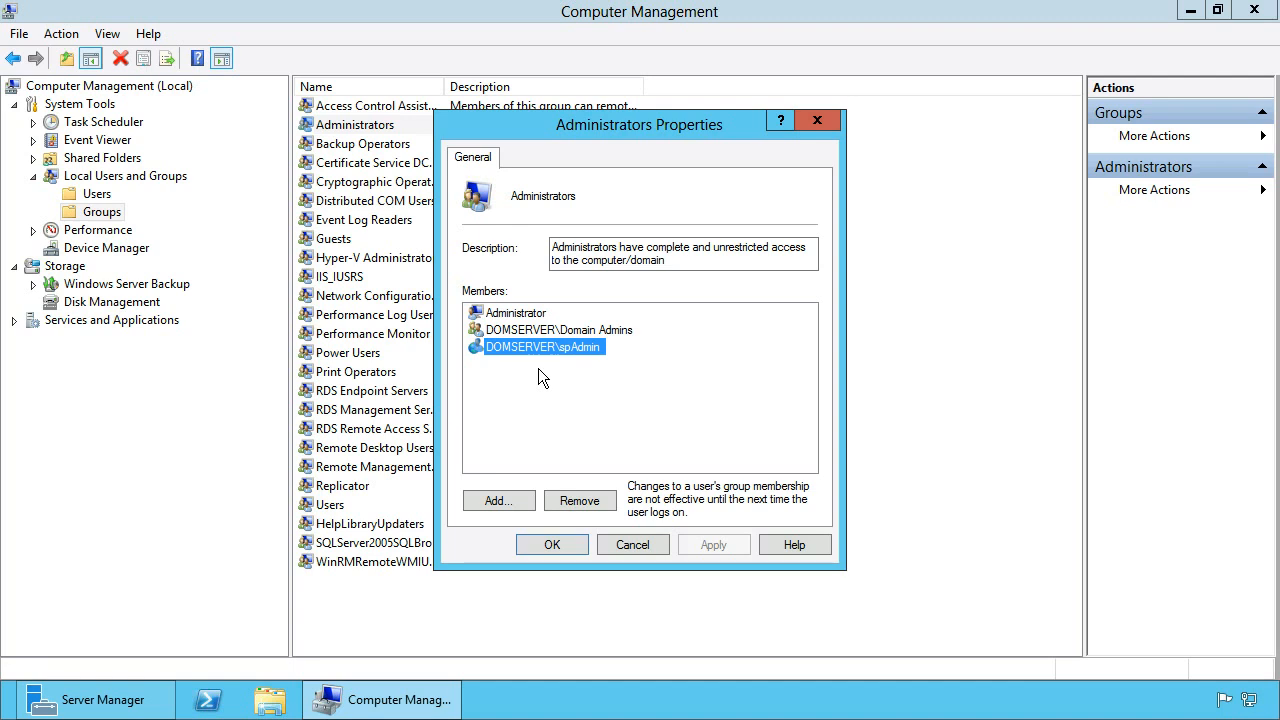
{"action": "left_click", "coordinate": [552, 544]}
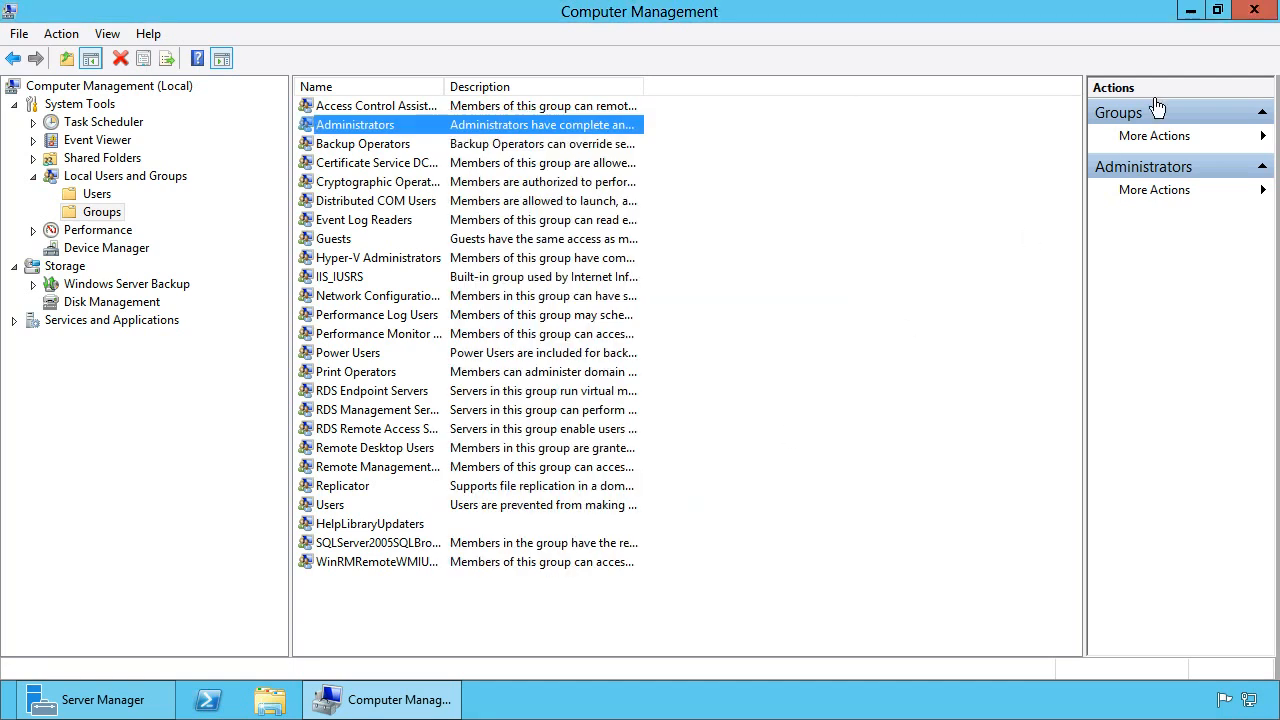
{"action": "left_click", "coordinate": [1254, 12]}
{"action": "left_click", "coordinate": [1253, 12]}
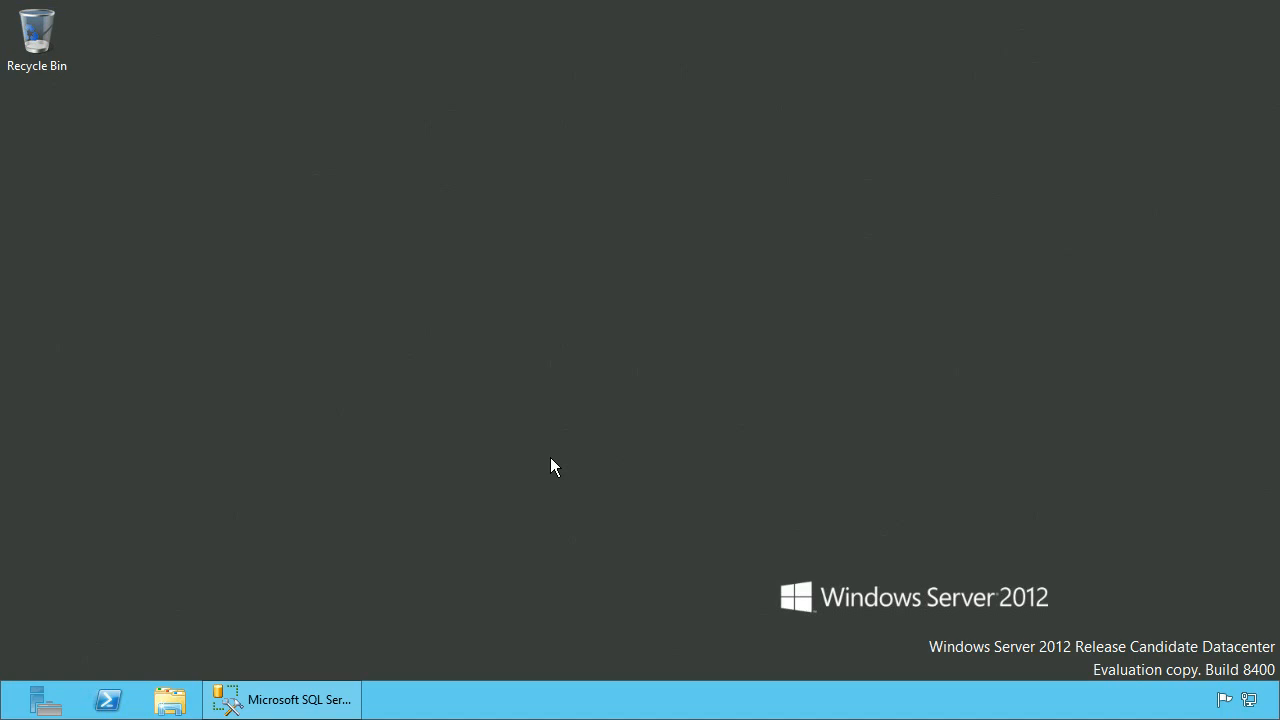
Restore Management Studio, expand Security > Logins and select DOMSERVER\spAdmin
{"action": "left_click", "coordinate": [324, 697]}
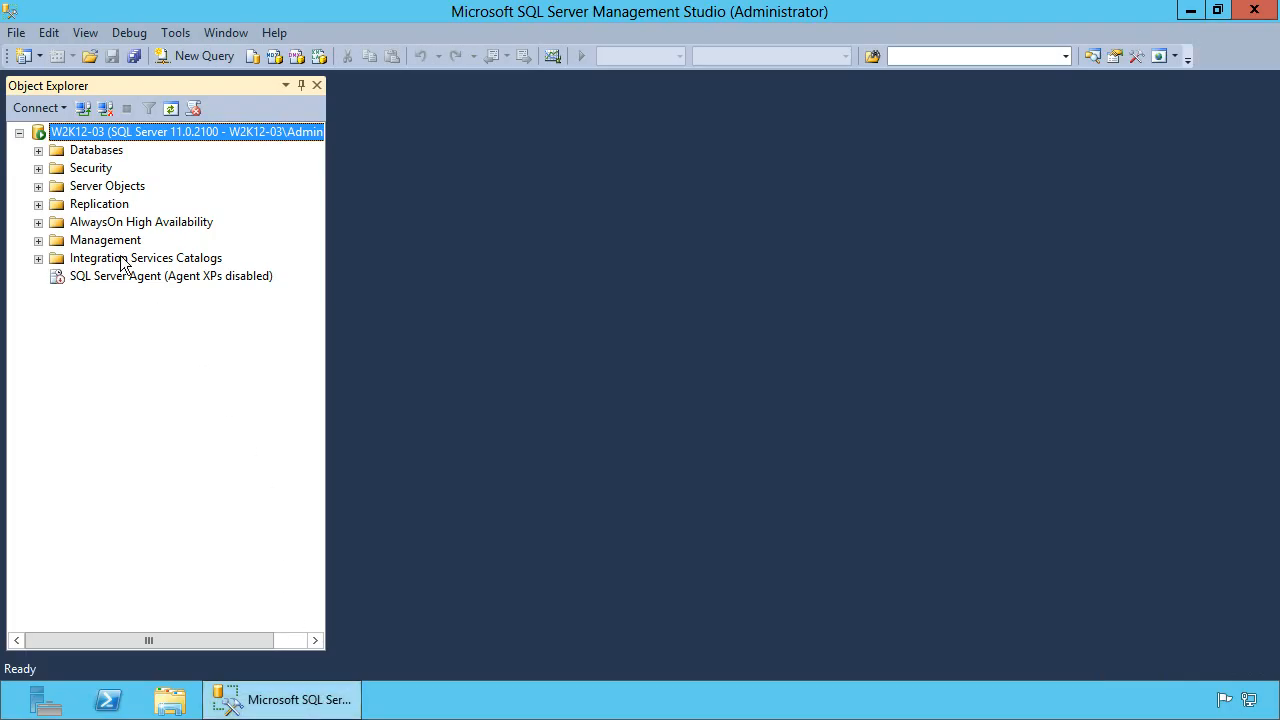
{"action": "left_click", "coordinate": [38, 168]}
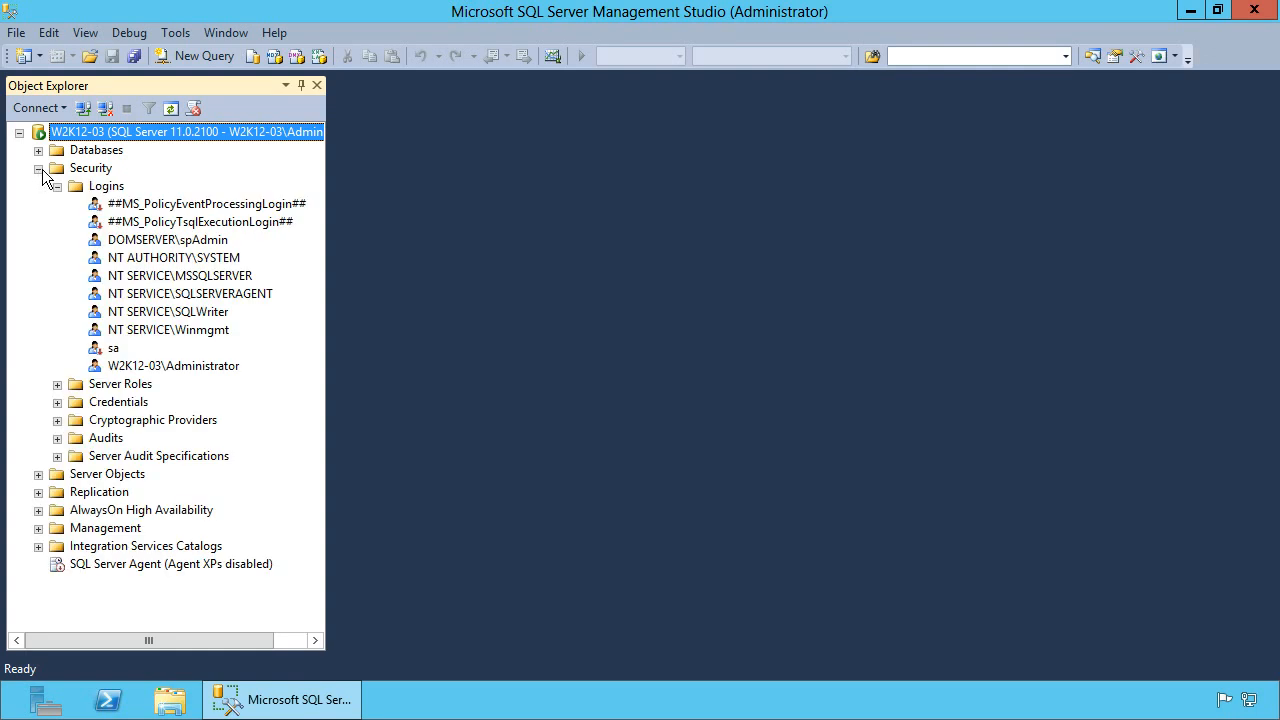
{"action": "left_click", "coordinate": [189, 242]}
Grant spAdmin the dbcreator, securityadmin and sysadmin server roles, save, and minimize Management Studio
{"action": "double_click", "coordinate": [189, 242]}
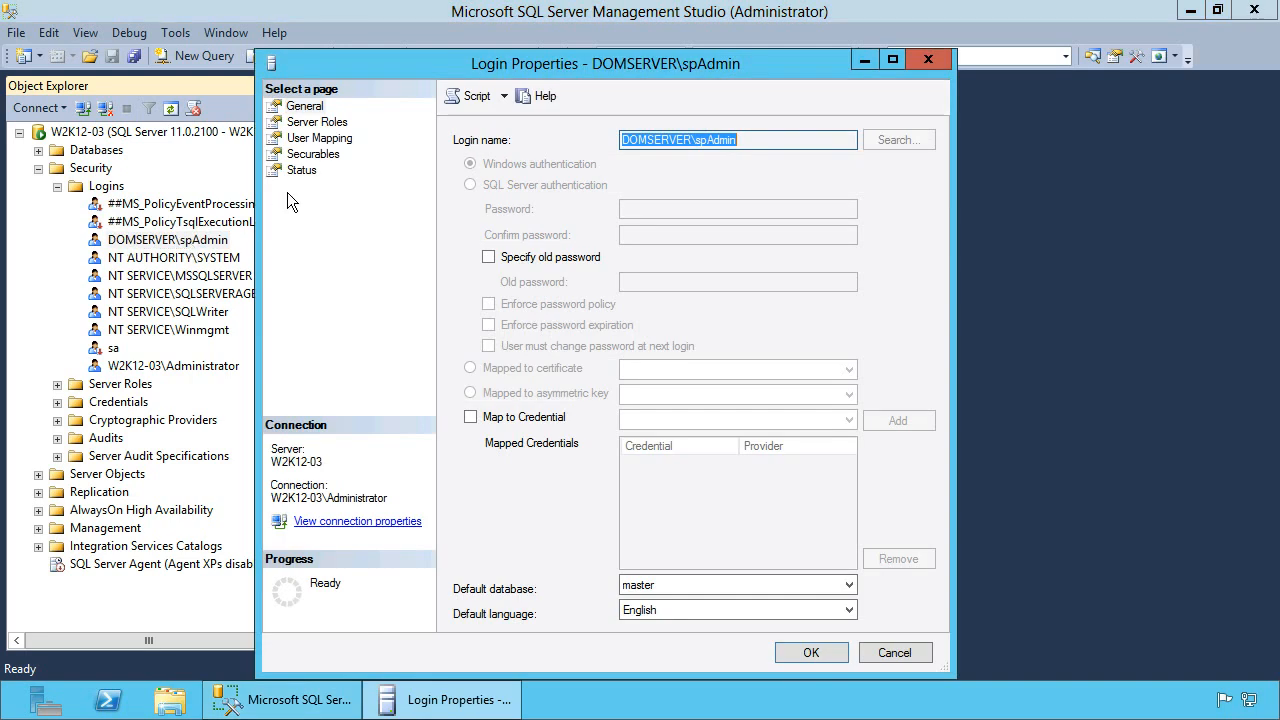
{"action": "left_click", "coordinate": [329, 125]}
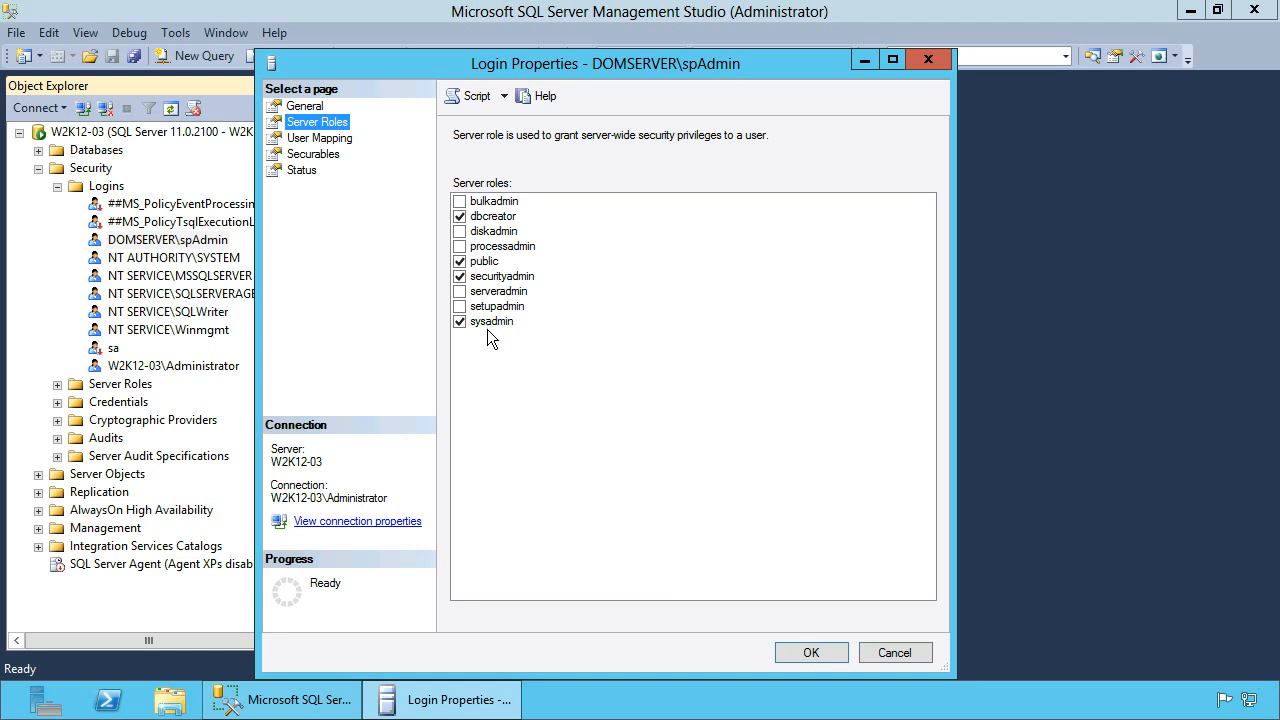
{"action": "left_click", "coordinate": [795, 648]}
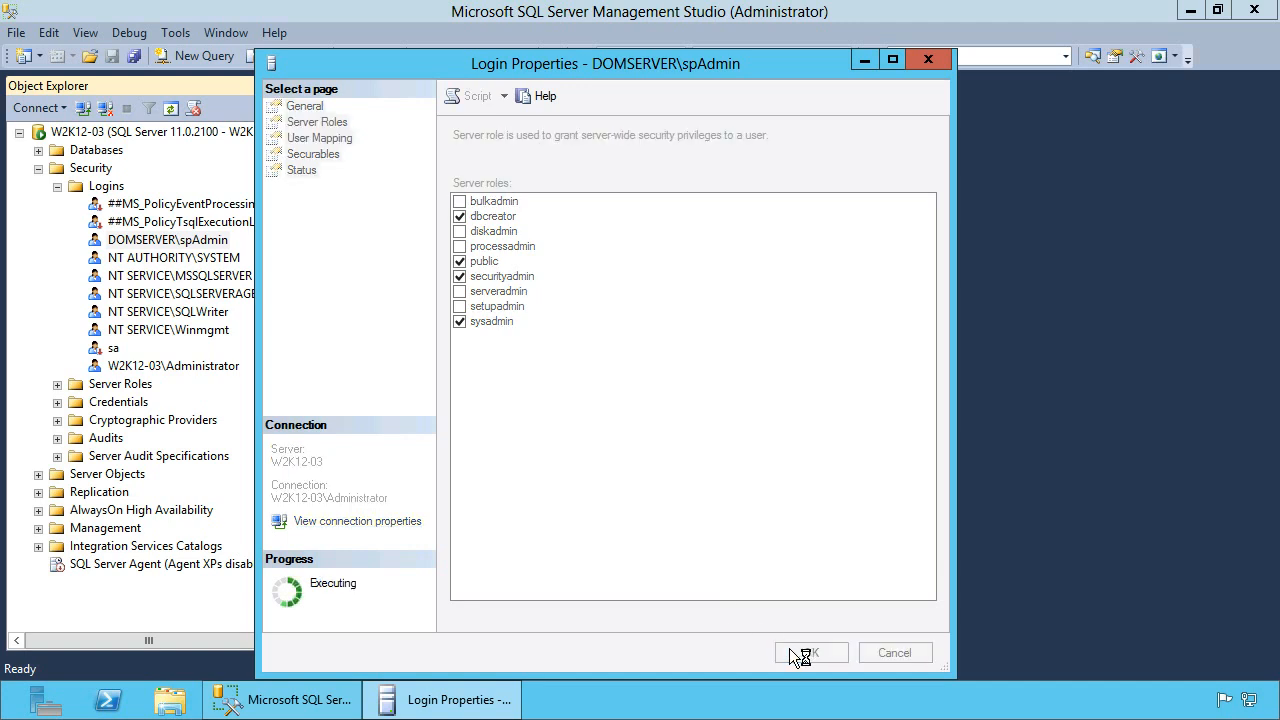
{"action": "left_click", "coordinate": [320, 697]}
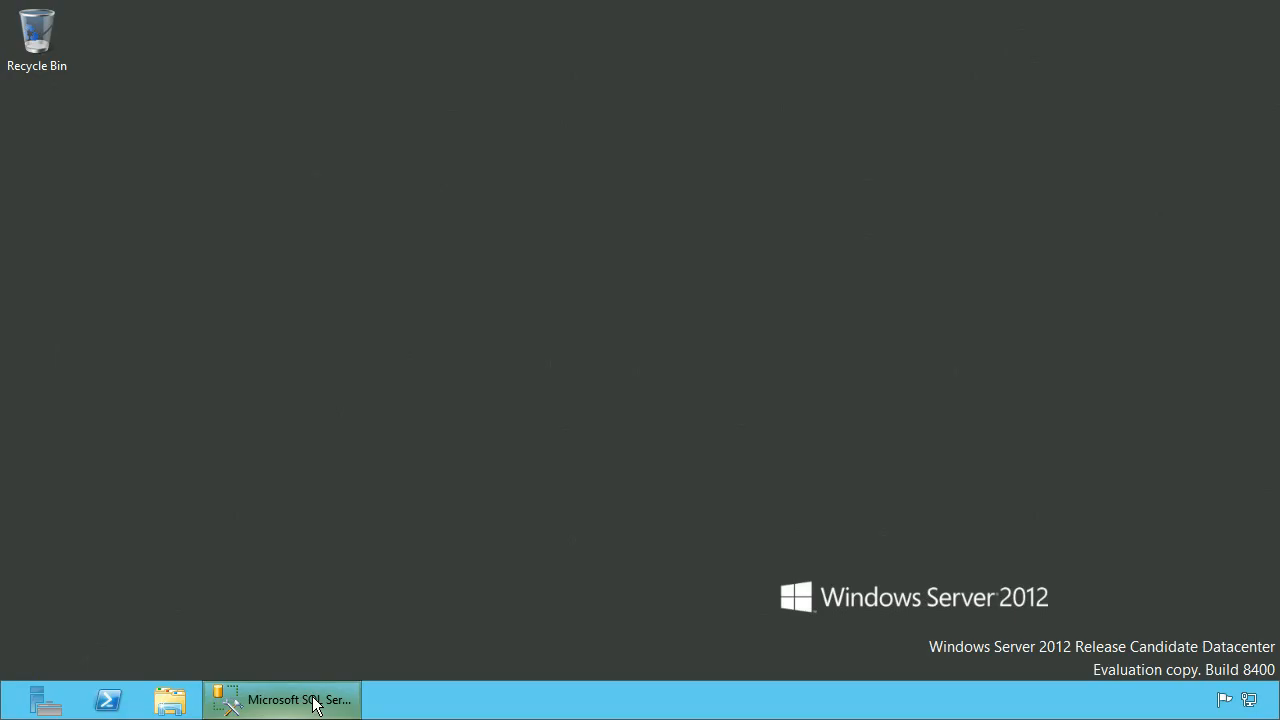